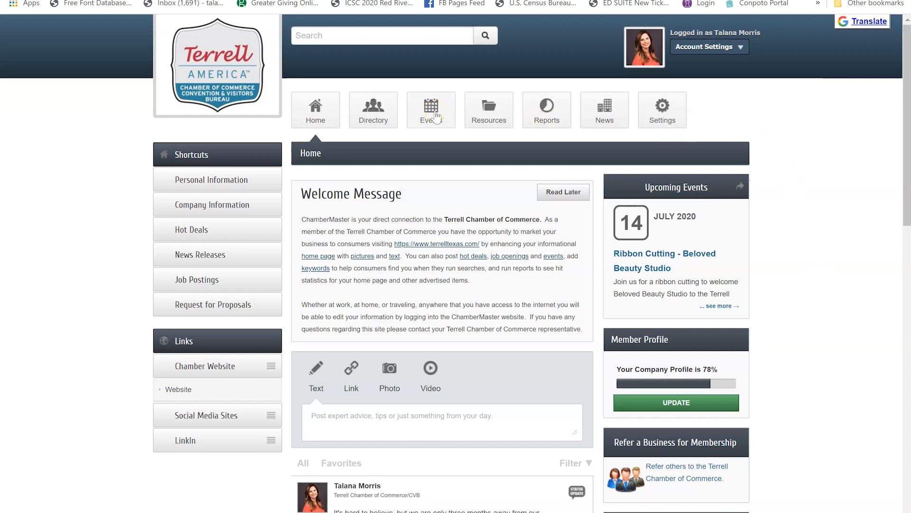
- Open the Events section, view the registered-for and attended/checked-in event lists, and return to the full events list
left_click(435, 116)
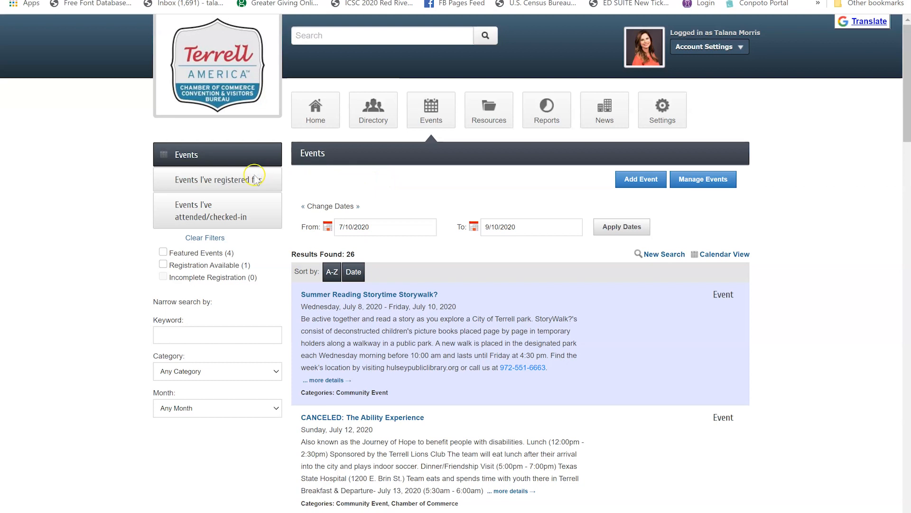
left_click(201, 183)
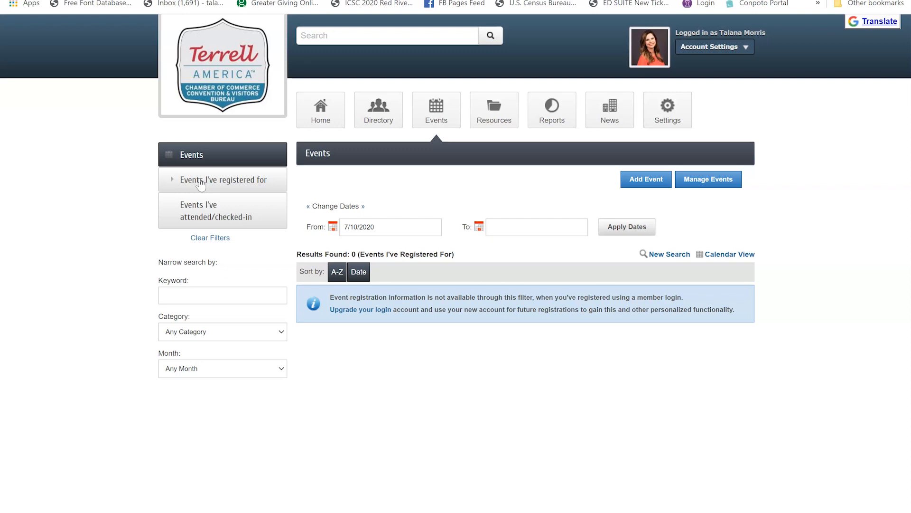
left_click(201, 180)
left_click(209, 209)
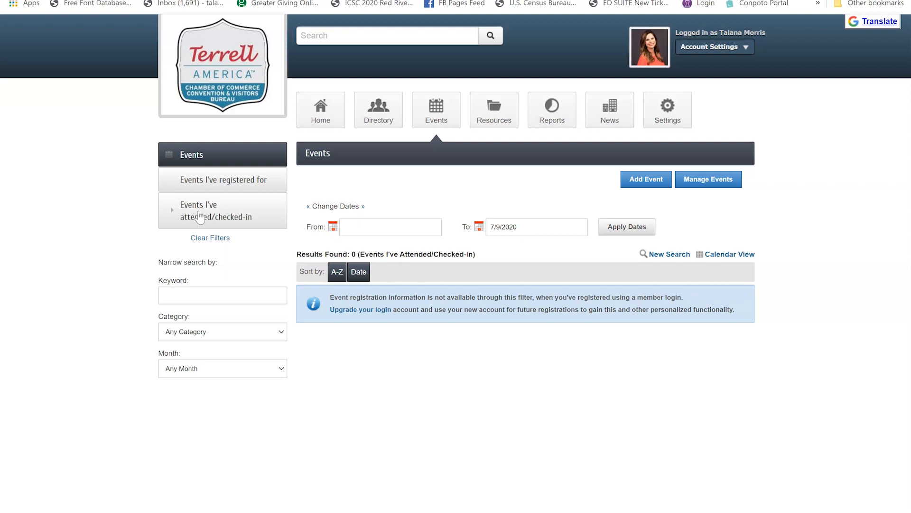
left_click(200, 217)
left_click(435, 114)
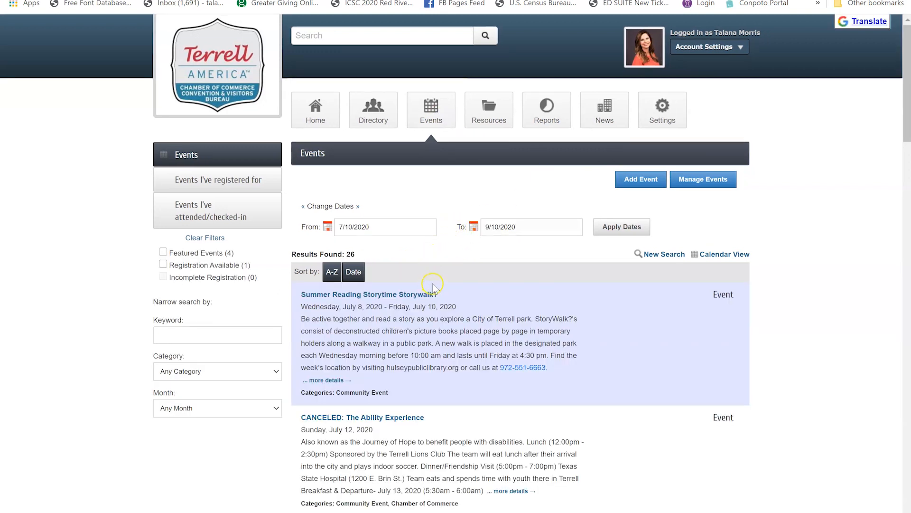
- Browse the portal's events list and open the Calendar of Events on the public chamber website
scroll(521, 379, "down", 1)
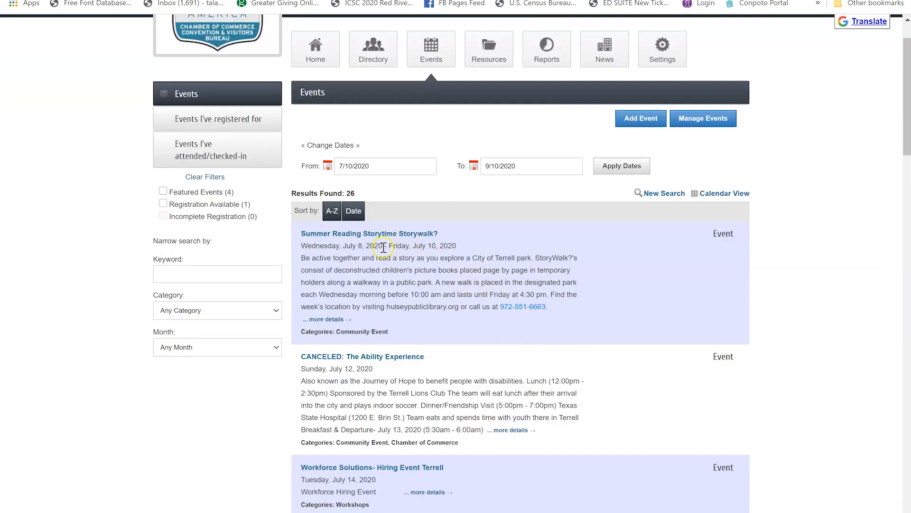
scroll(383, 245, "down", 1)
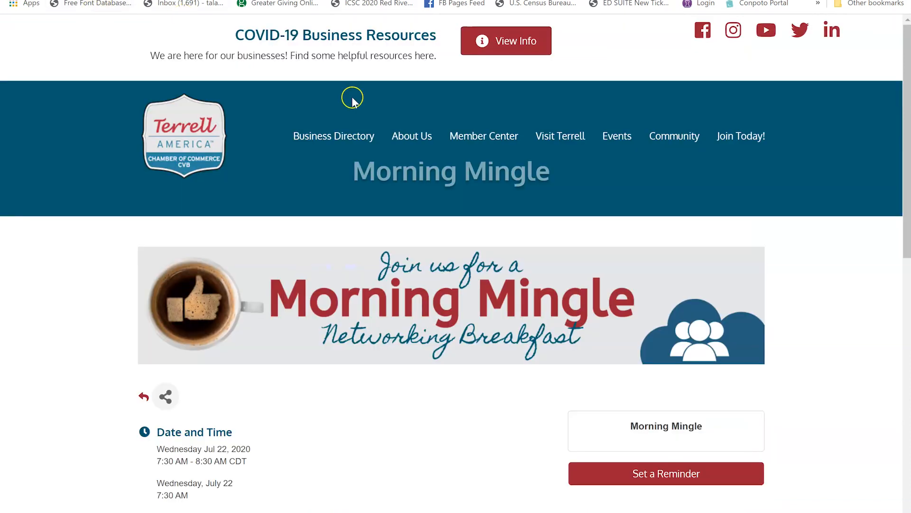
left_click(617, 162)
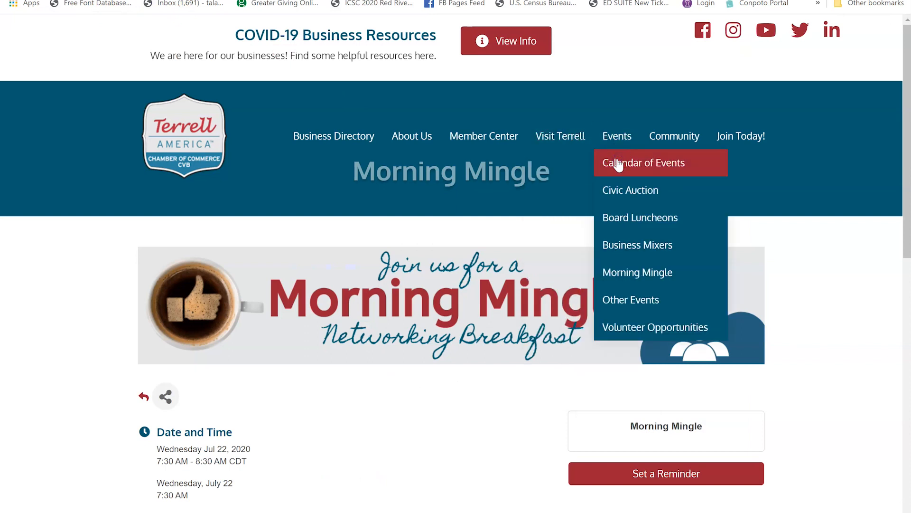
scroll(602, 217, "down", 3)
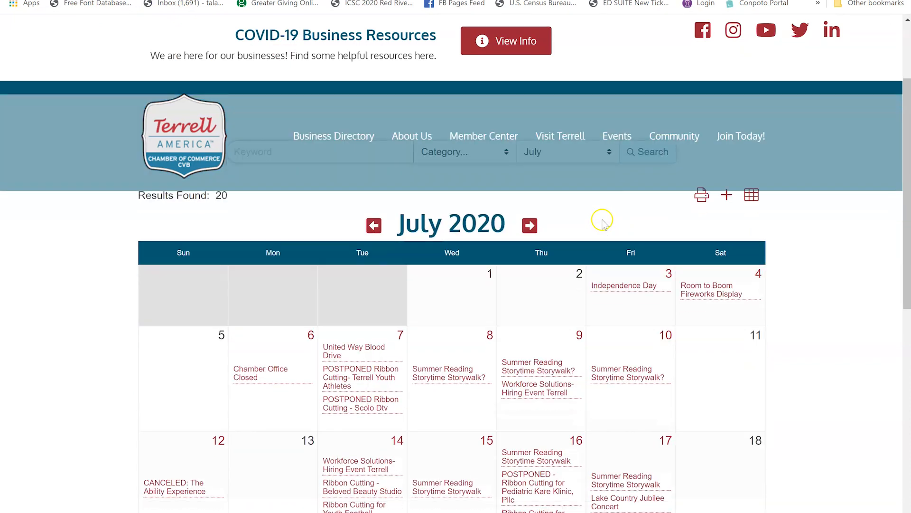
- View "The Ability Experience" from the chamber home page's Upcoming Events and return to the member portal's events list
left_click(211, 139)
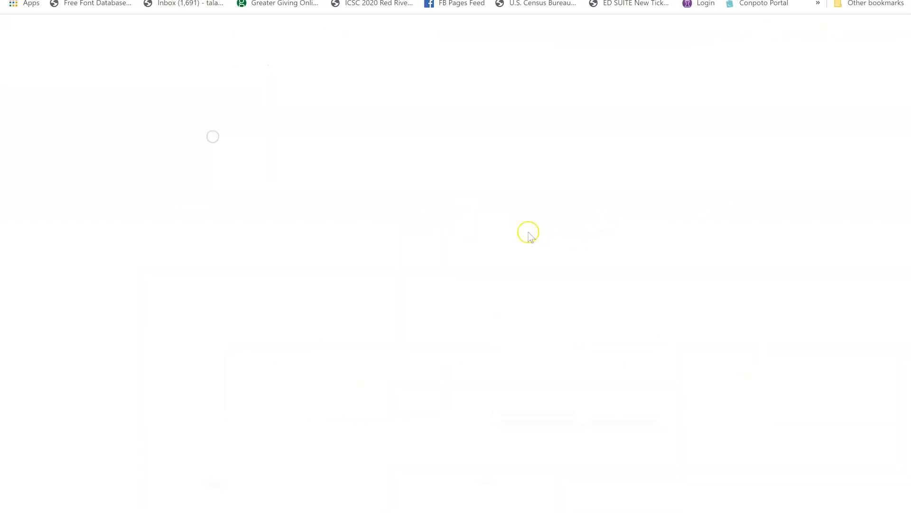
scroll(692, 320, "down", 10)
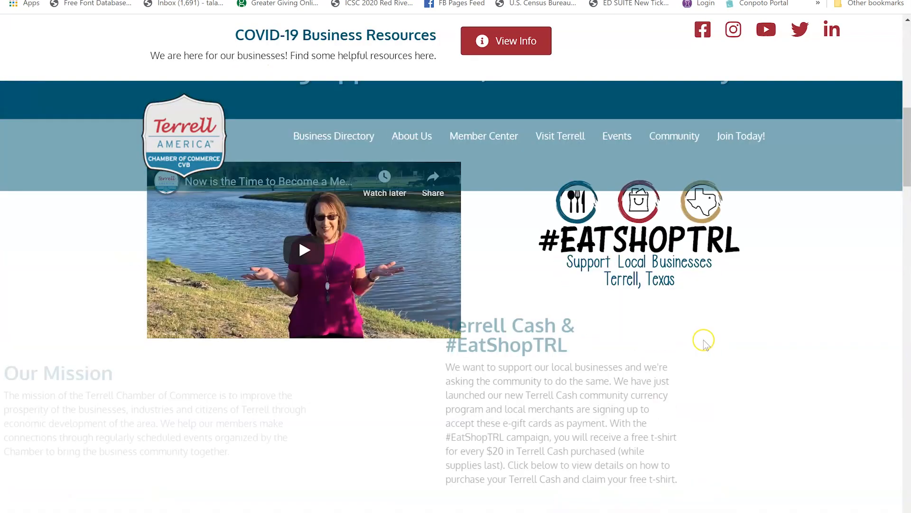
scroll(703, 340, "down", 3)
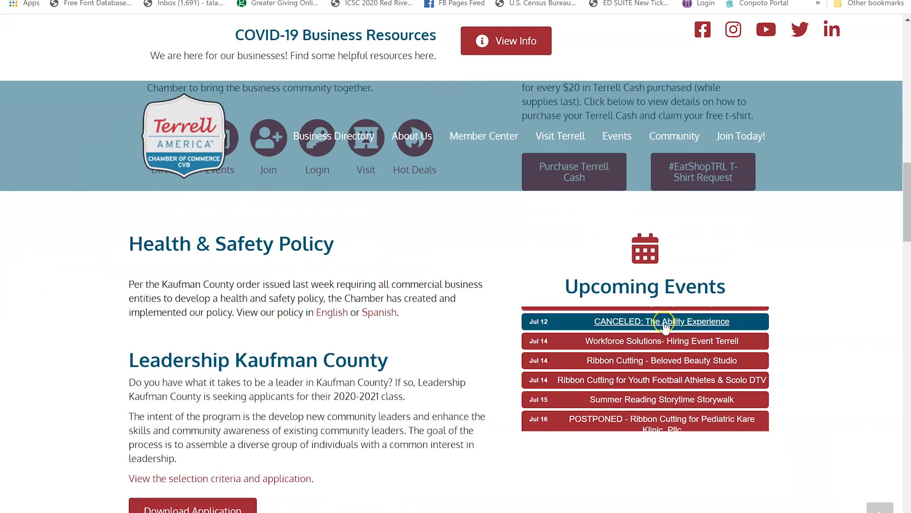
left_click(664, 323)
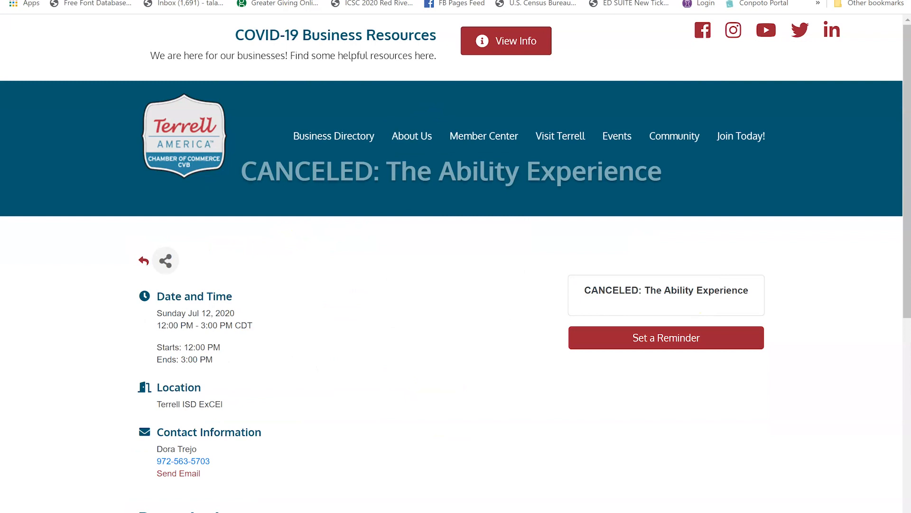
left_click(380, 0)
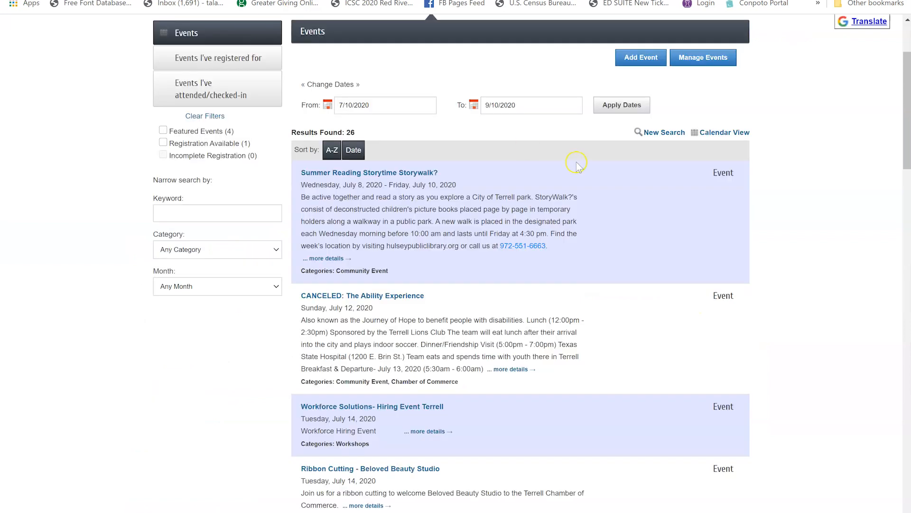
- Start a new event from the portal's events list and title it "Test Event for Training"
scroll(577, 167, "up", 3)
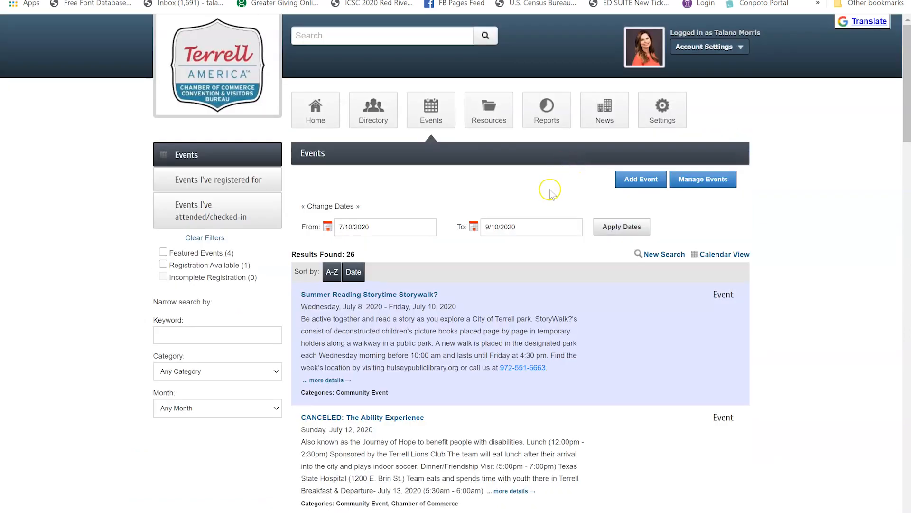
scroll(525, 218, "down", 10)
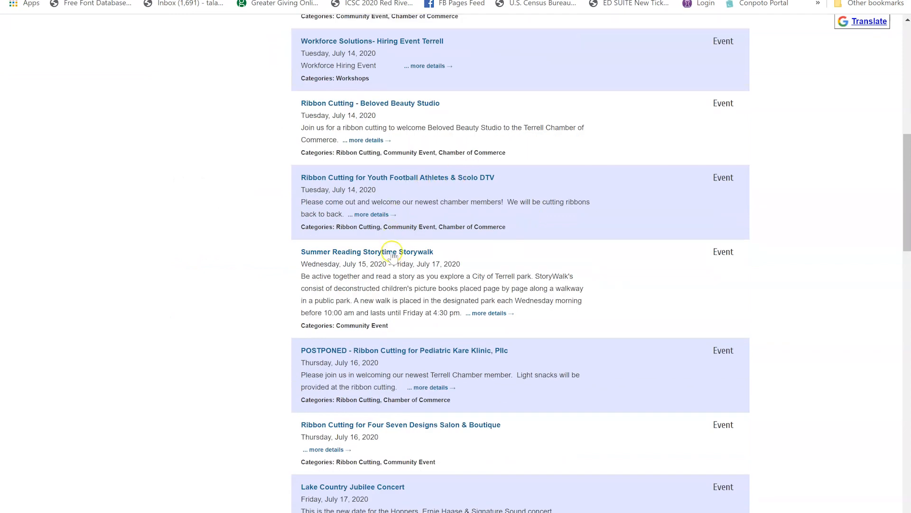
scroll(493, 308, "up", 10)
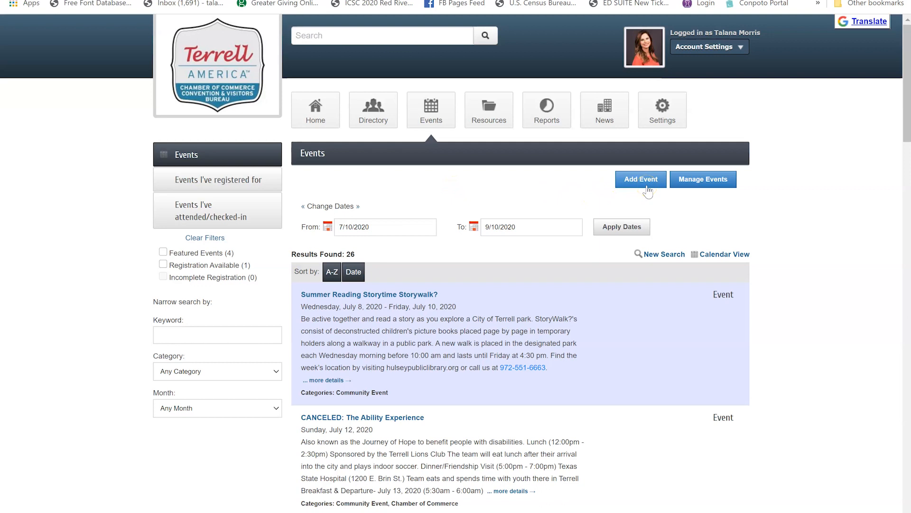
left_click(623, 181)
left_click(639, 185)
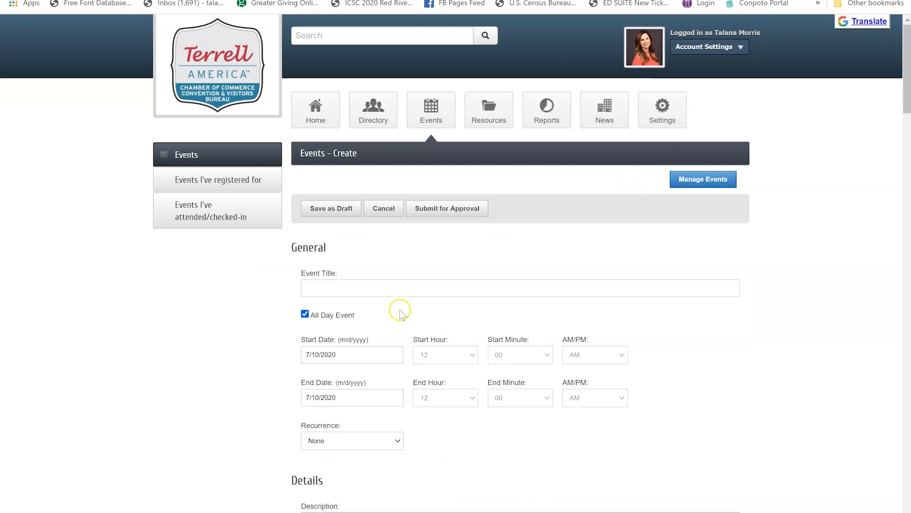
left_click(350, 295)
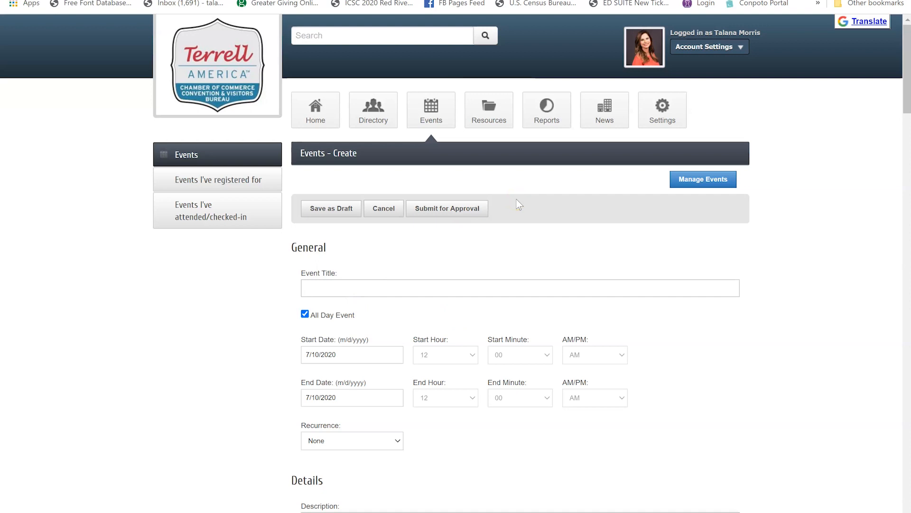
type("Test Event for Training")
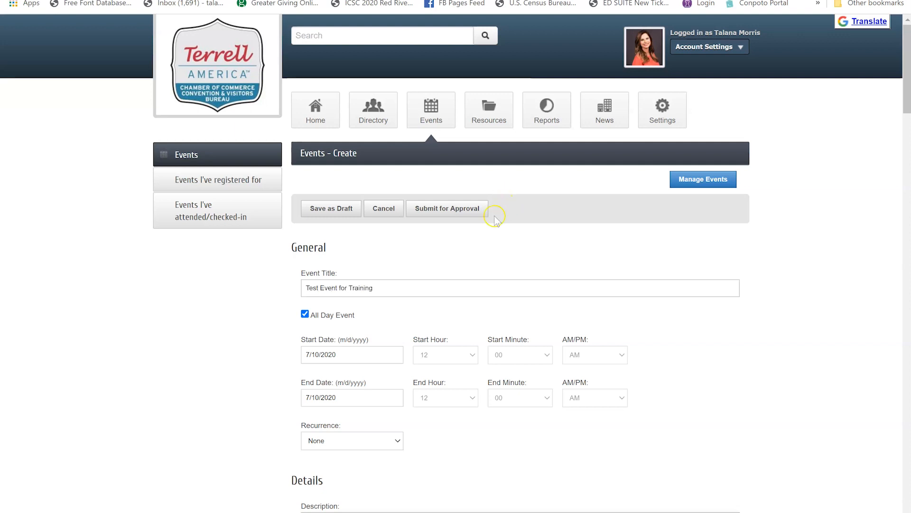
- Turn off the all-day option and set the event's start to 7/11/2020 with start hour 10
left_click(306, 317)
left_click(422, 355)
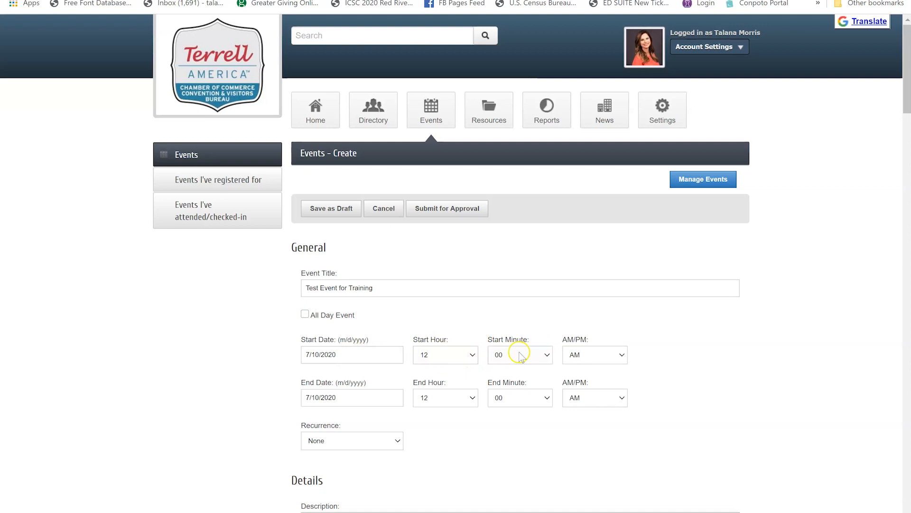
left_click(360, 356)
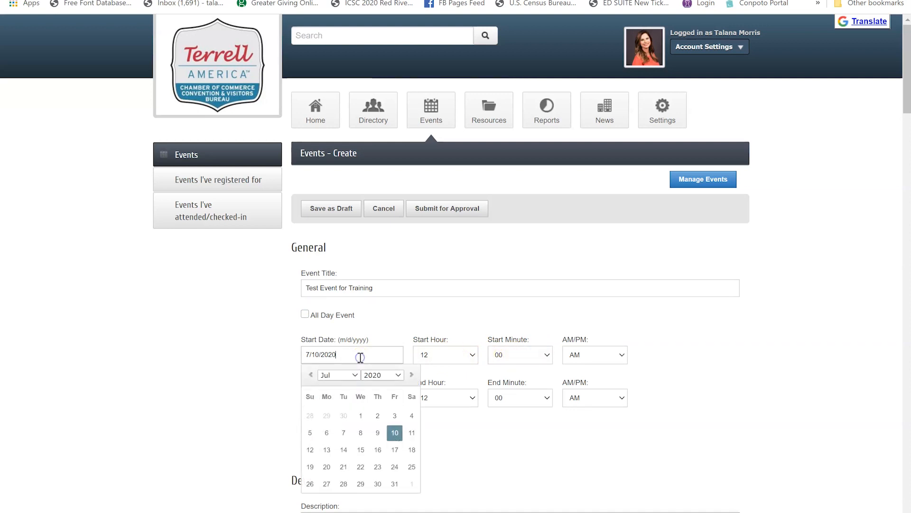
left_click(412, 432)
left_click(458, 357)
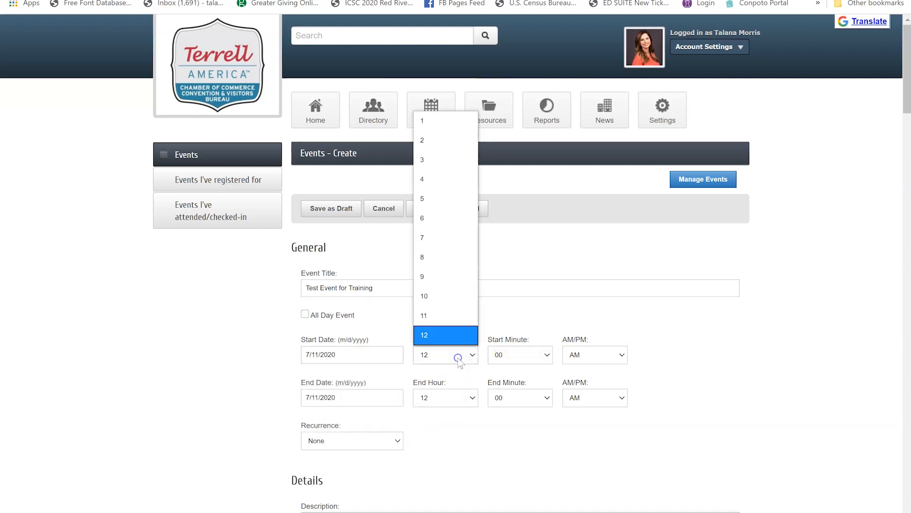
left_click(430, 295)
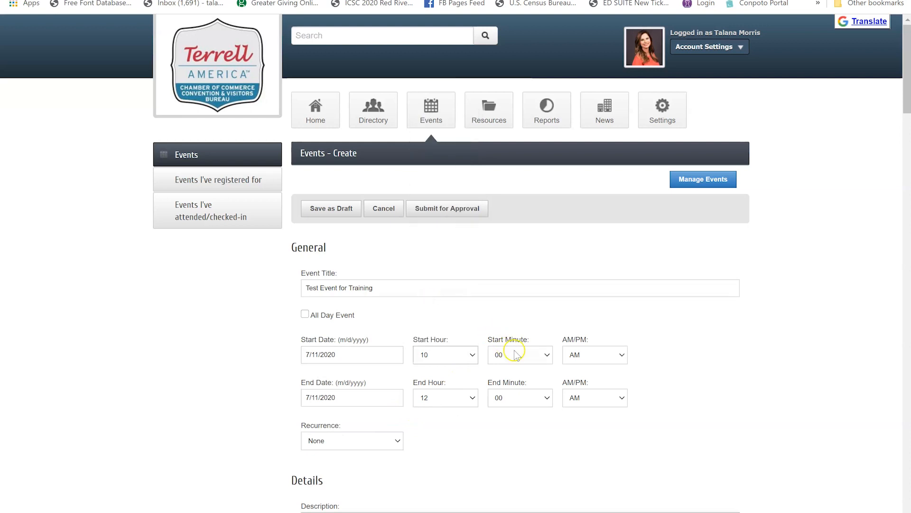
- Examine the start AM/PM, end hour and recurrence choices for the event
left_click(592, 354)
left_click(592, 354)
left_click(451, 398)
left_click(450, 397)
scroll(437, 447, "down", 1)
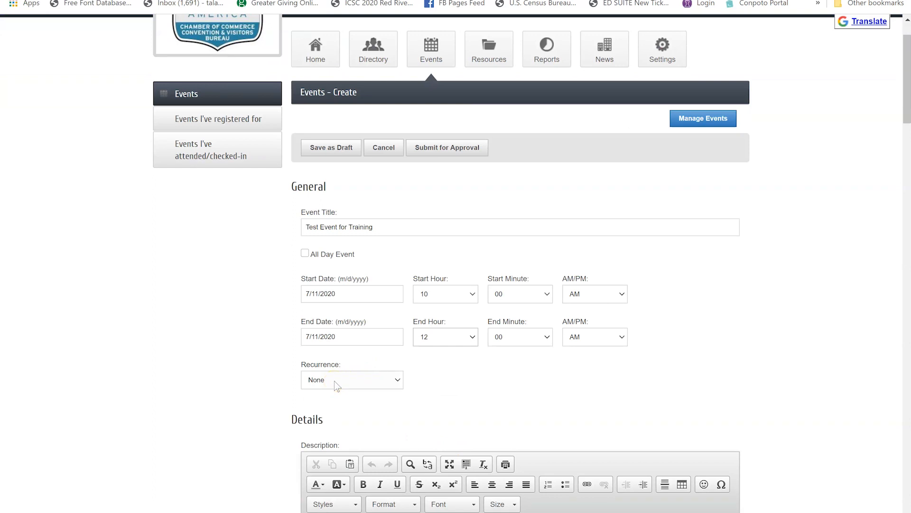
left_click(334, 381)
left_click(274, 389)
- Look over the detail fields and enter "This event will take place this weekend." as the event's description
scroll(218, 353, "down", 5)
left_click(355, 313)
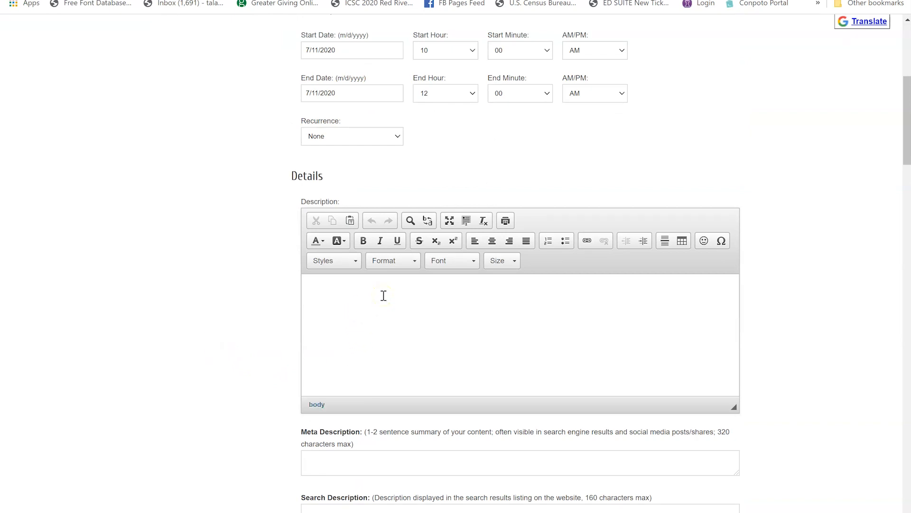
scroll(382, 291, "down", 5)
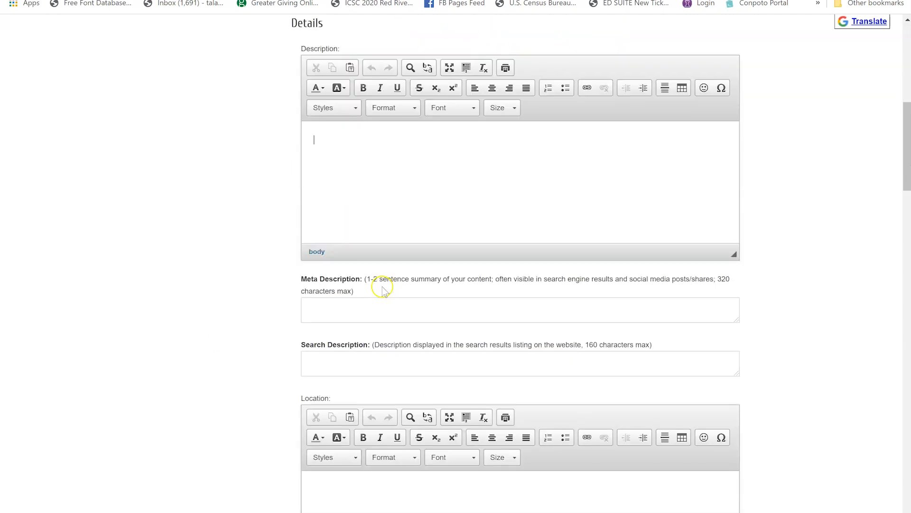
scroll(382, 290, "down", 10)
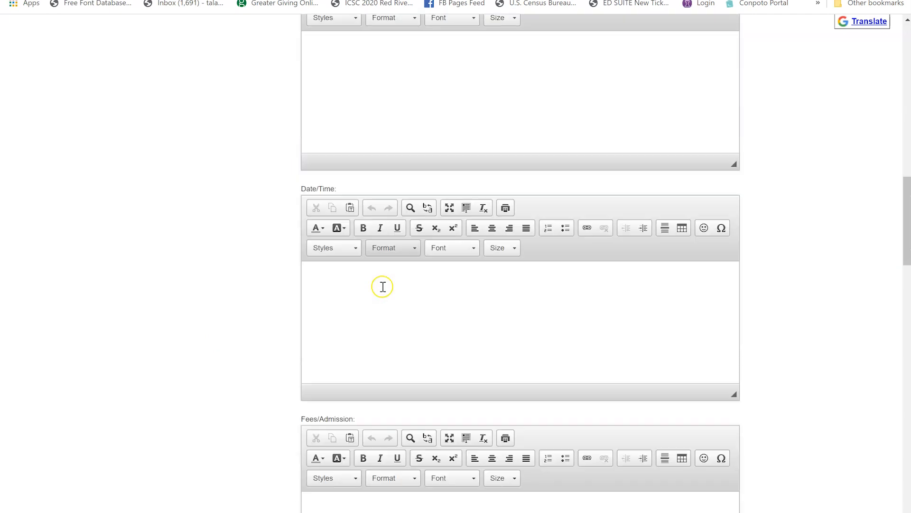
scroll(381, 285, "down", 5)
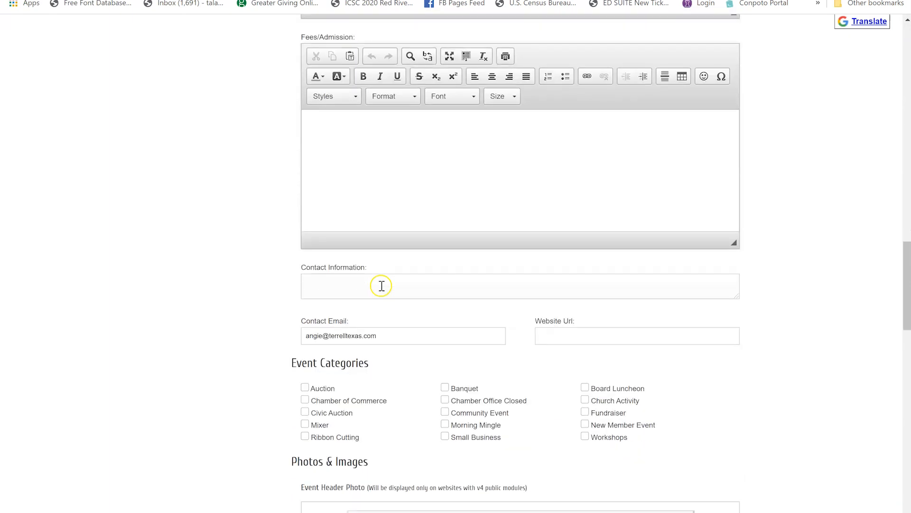
scroll(381, 285, "up", 15)
scroll(381, 285, "up", 7)
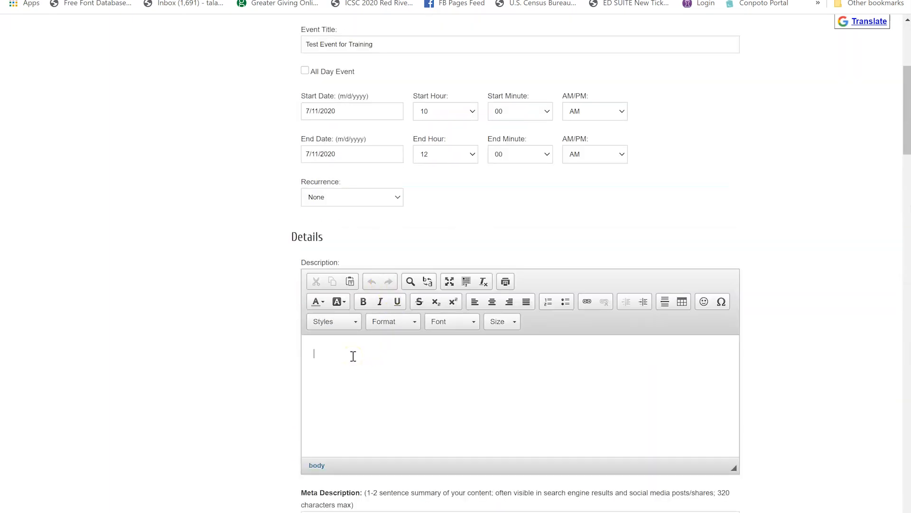
scroll(352, 355, "down", 5)
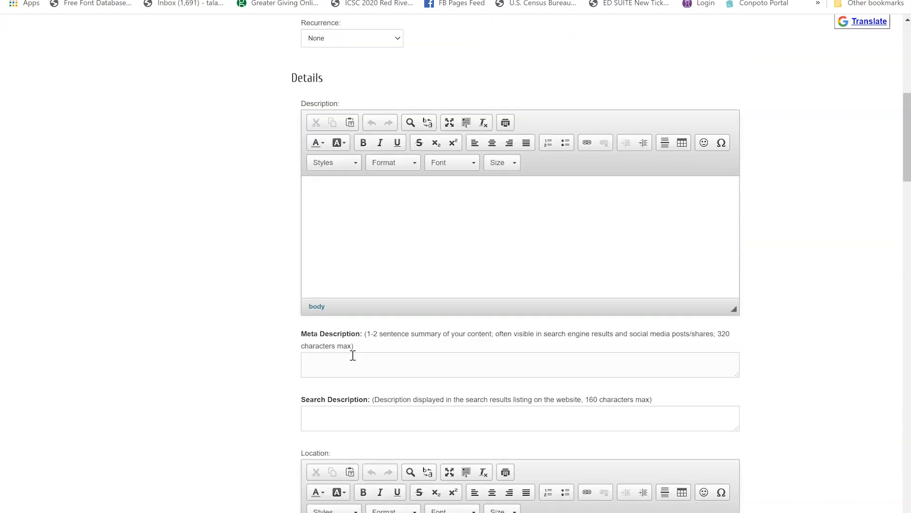
left_click(365, 344)
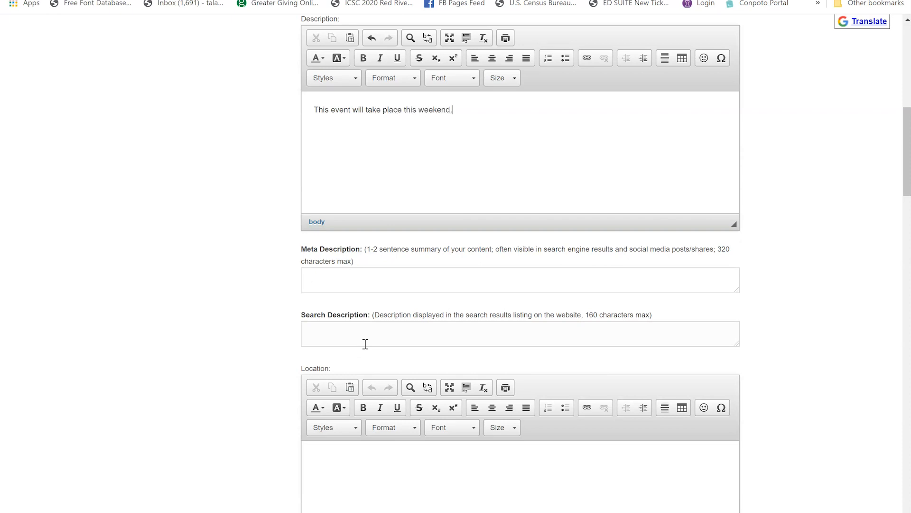
- Examine the event's Meta Description and Search Description fields
left_click(324, 283)
left_click(322, 282)
scroll(320, 282, "down", 3)
left_click(323, 211)
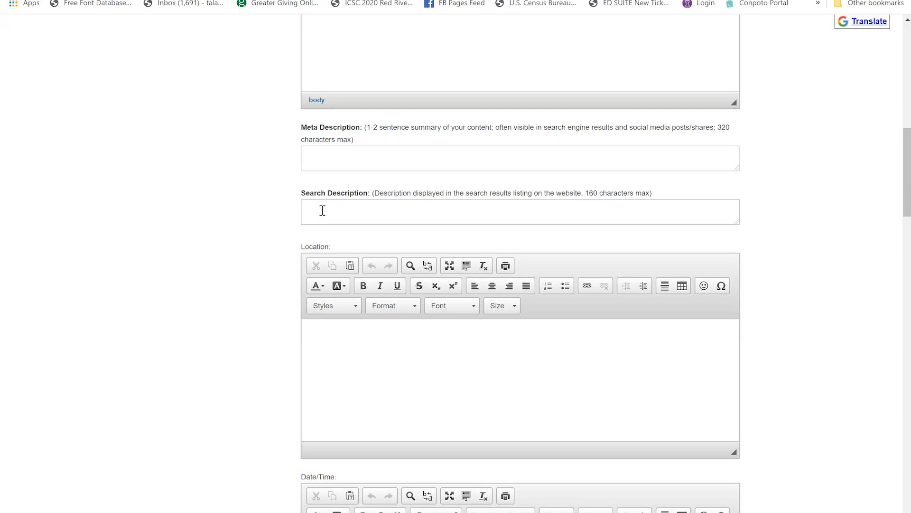
left_click(321, 204)
scroll(319, 206, "down", 3)
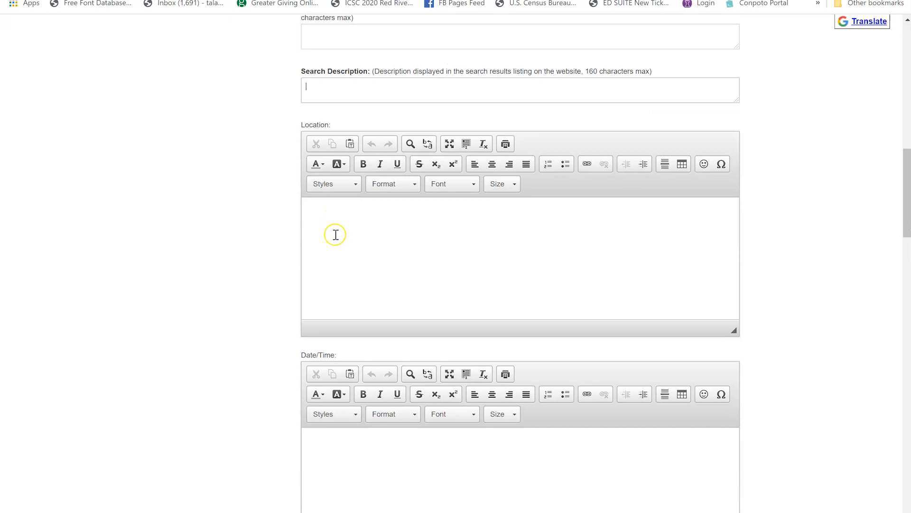
- Examine the Location, Date/Time and Fees/Admission text fields of the event form
left_click(332, 220)
left_click(331, 215)
scroll(331, 216, "down", 6)
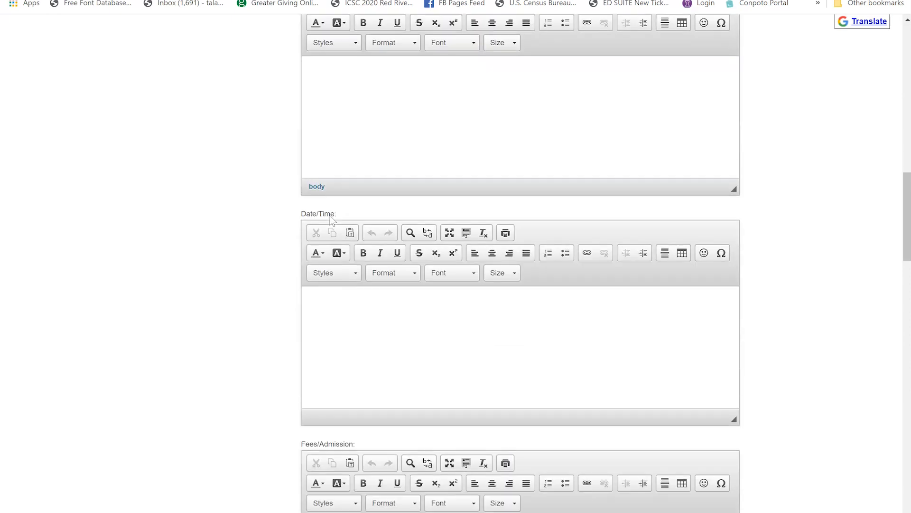
left_click(319, 197)
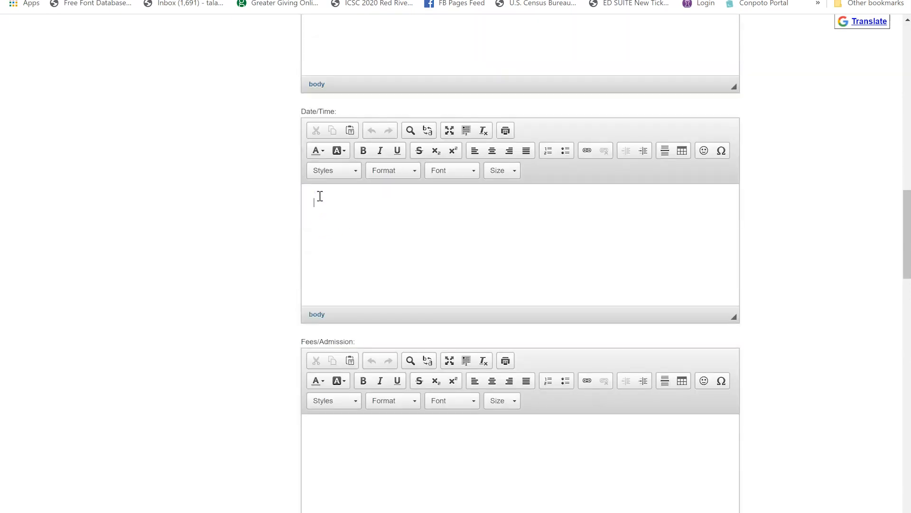
scroll(328, 197, "down", 1)
scroll(373, 194, "up", 1)
scroll(373, 194, "up", 2)
scroll(373, 193, "down", 2)
left_click(339, 210)
scroll(348, 212, "down", 4)
left_click(340, 199)
left_click(339, 186)
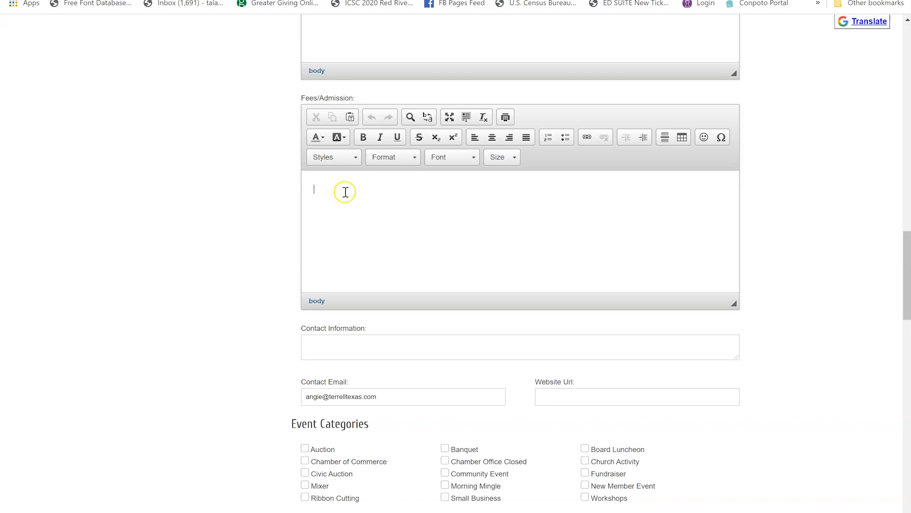
- Look over the Contact Information, Contact Email and Website Url fields and the event category choices
scroll(343, 189, "down", 3)
left_click(328, 222)
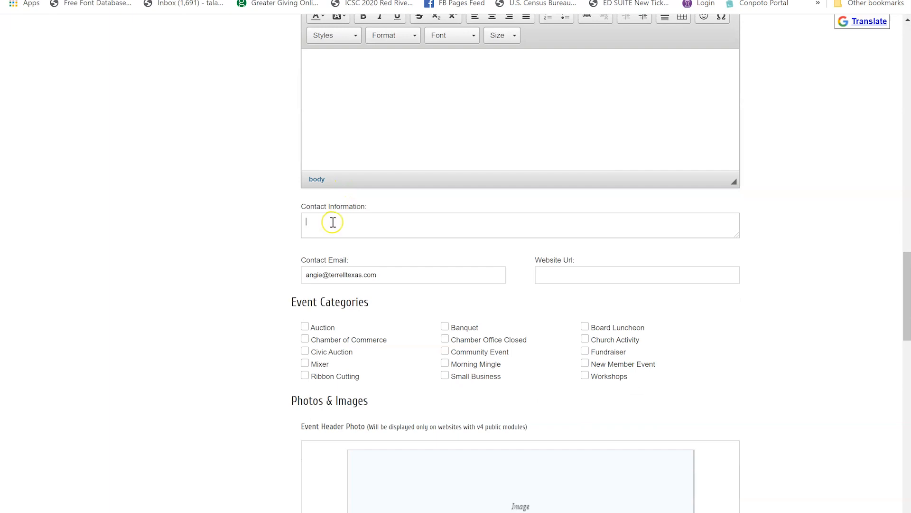
left_click(340, 277)
left_click(340, 221)
left_click(340, 222)
scroll(536, 246, "down", 1)
left_click(546, 212)
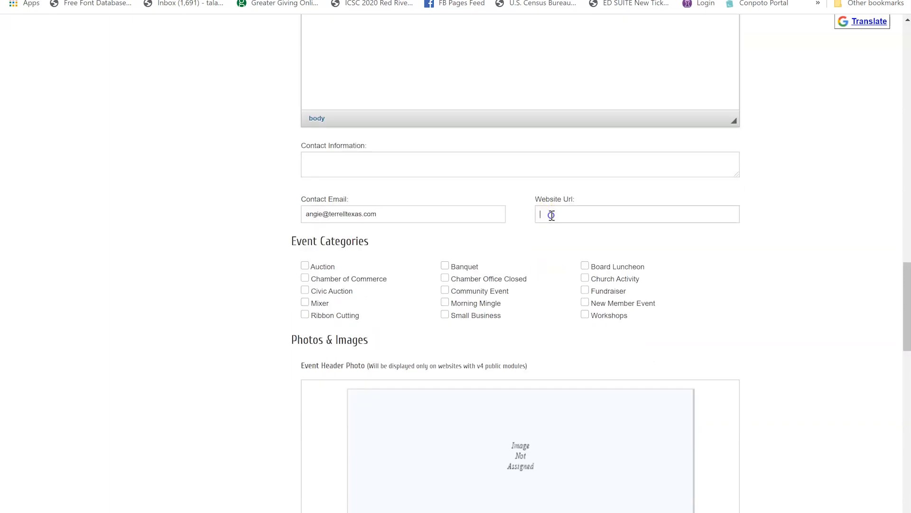
left_click(556, 216)
scroll(486, 296, "down", 2)
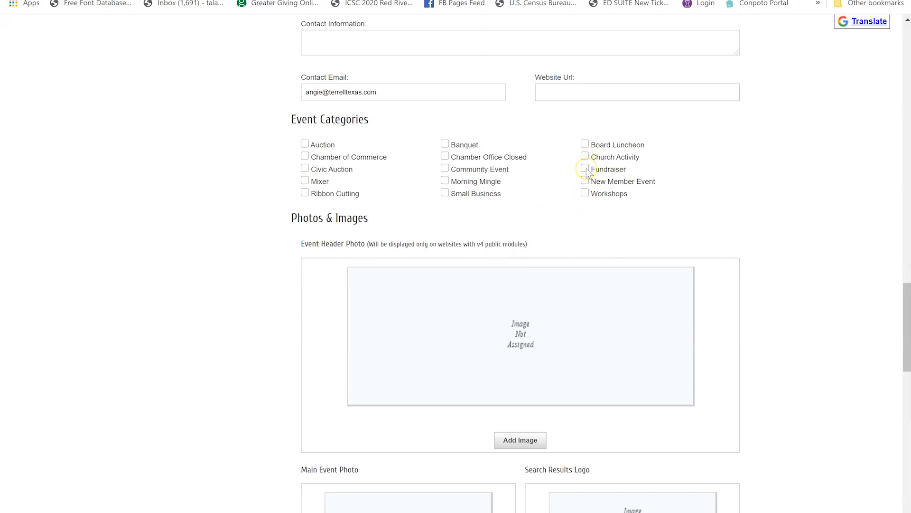
- Examine the Main Event Photo upload's image requirements and file picker, then close them without assigning a picture
scroll(574, 179, "down", 2)
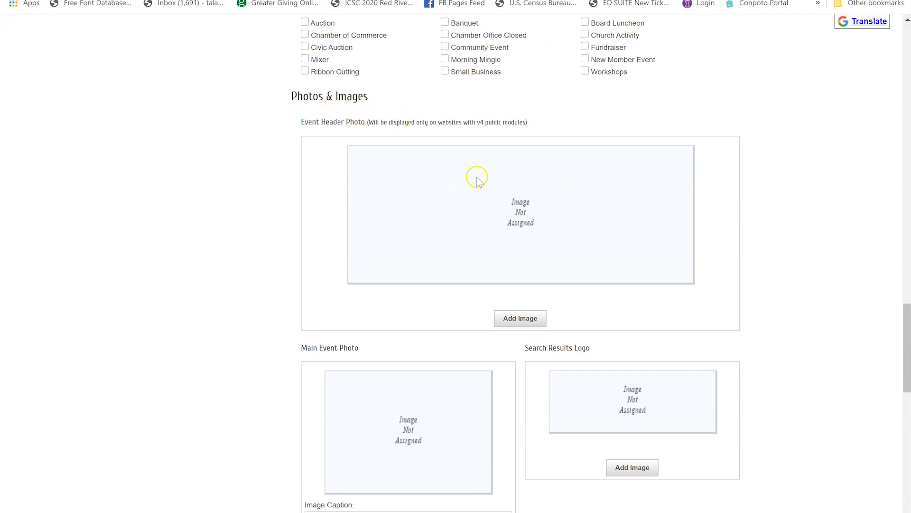
scroll(463, 205, "down", 1)
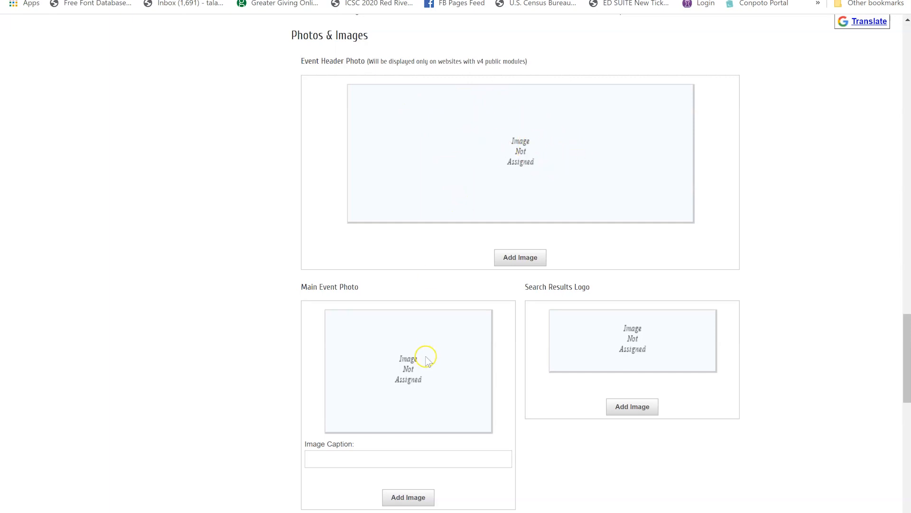
scroll(426, 360, "down", 1)
left_click(408, 304)
left_click(408, 434)
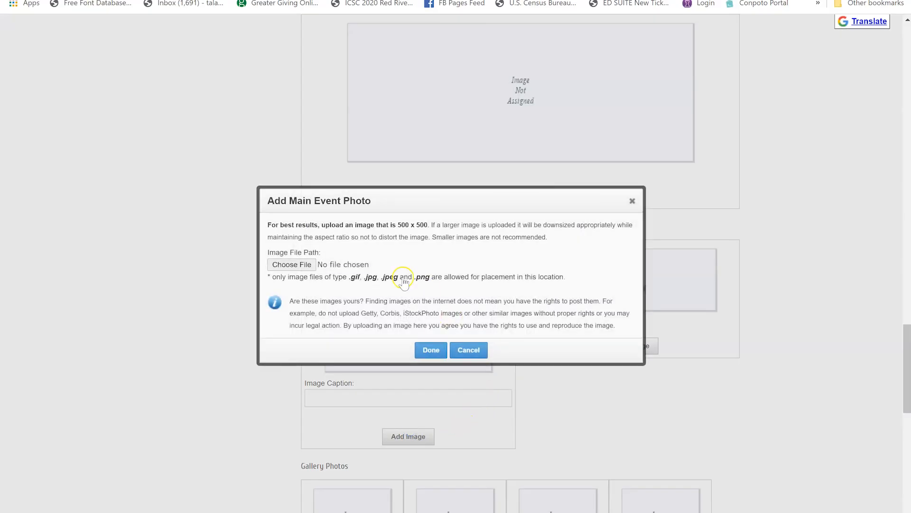
left_click_drag(402, 221, 427, 221)
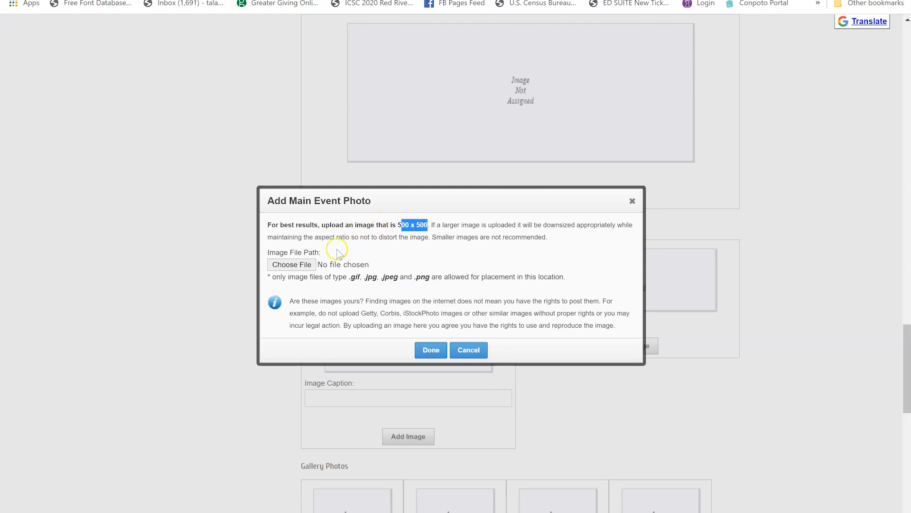
left_click(287, 269)
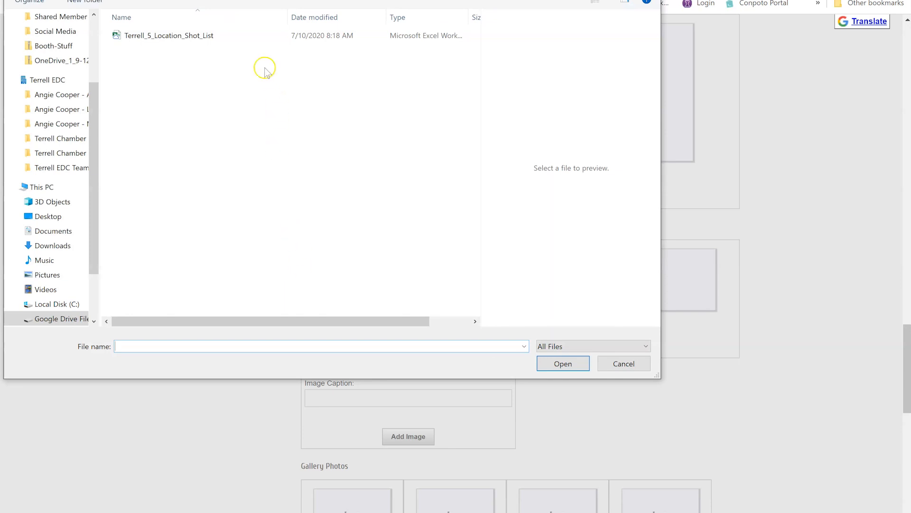
left_click(624, 363)
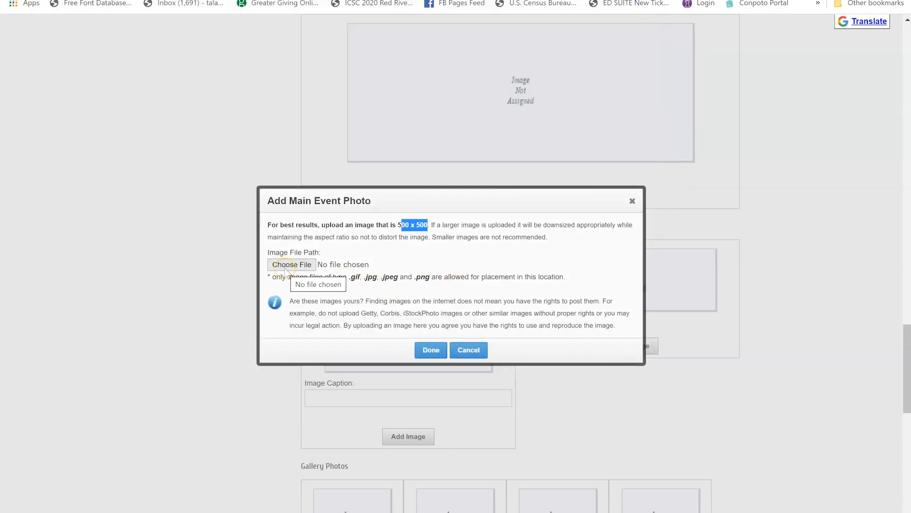
left_click(300, 267)
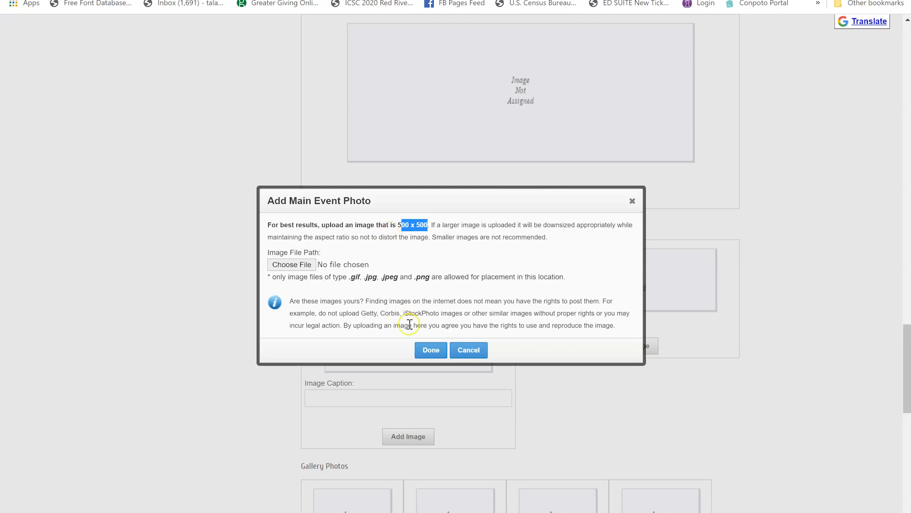
left_click(470, 350)
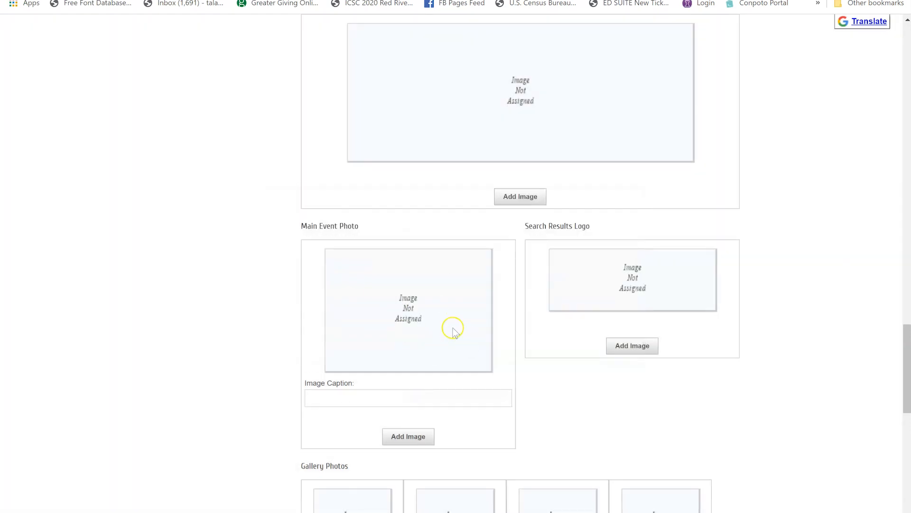
- Look over the Gallery Photos and Search Results Logo placeholders in the event's image section
scroll(423, 362, "down", 1)
scroll(418, 323, "down", 5)
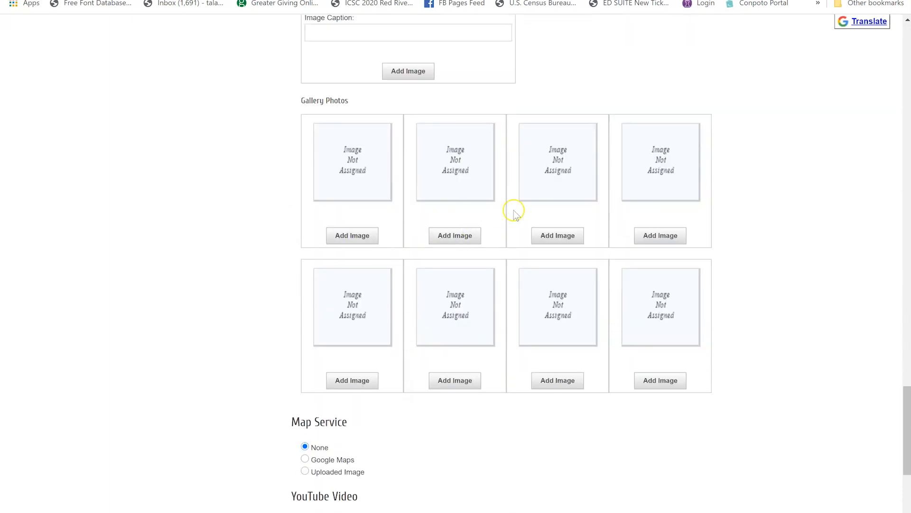
scroll(535, 229, "up", 1)
scroll(537, 235, "down", 1)
scroll(537, 233, "up", 5)
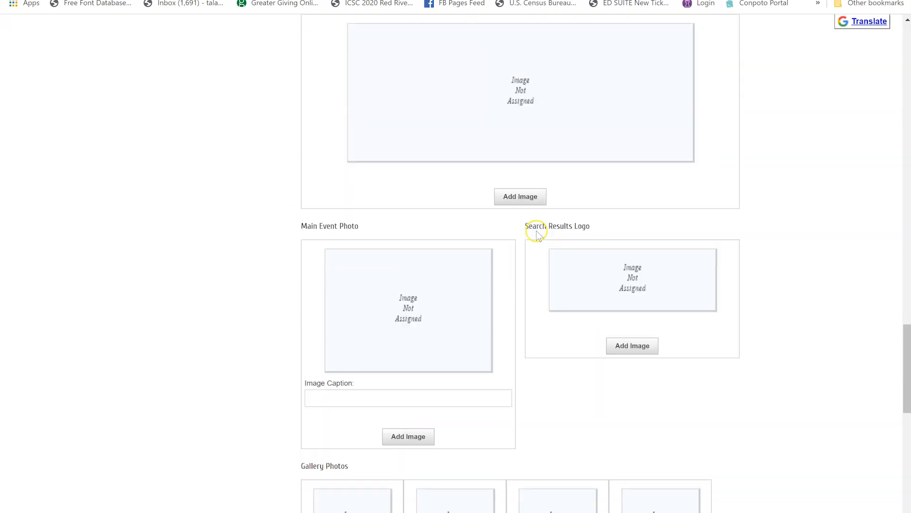
scroll(498, 200, "up", 2)
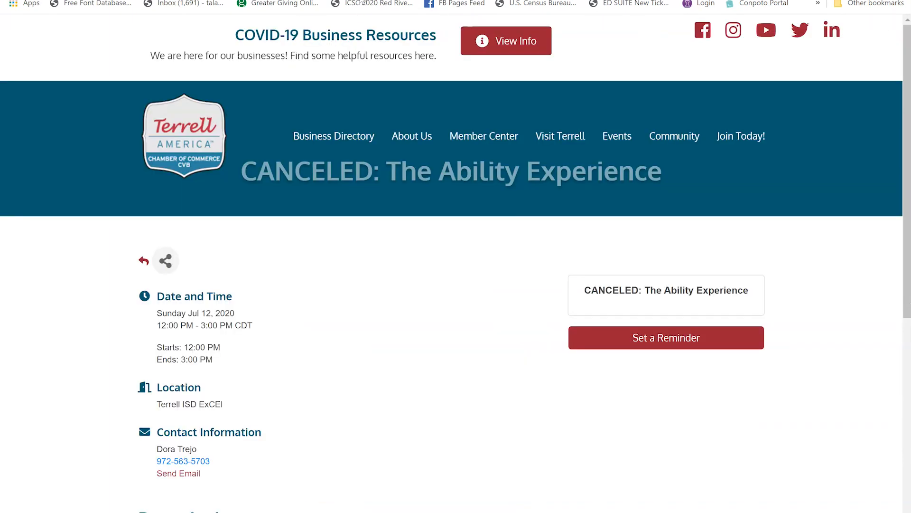
- Switch to the chamber's public website and open the July 22 Morning Mingle from the Calendar of Events
mouse_move(550, 144)
mouse_move(612, 140)
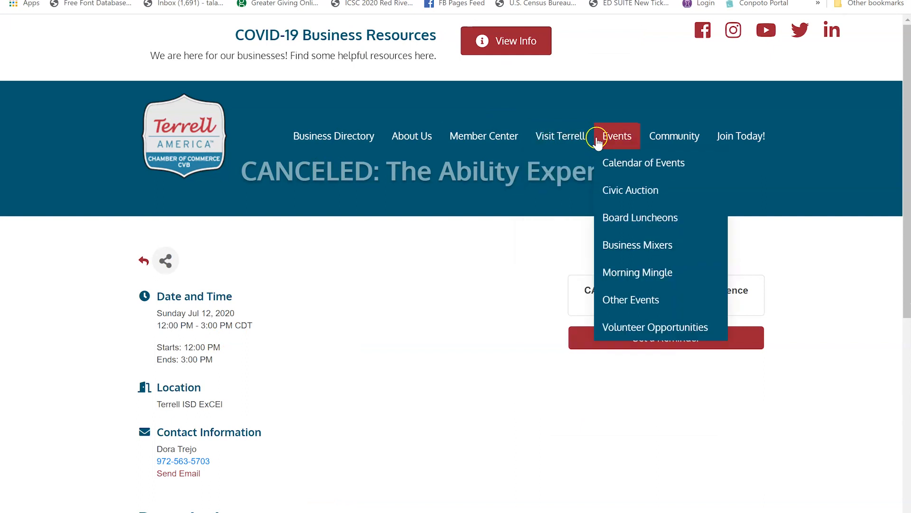
left_click(624, 163)
scroll(518, 350, "down", 5)
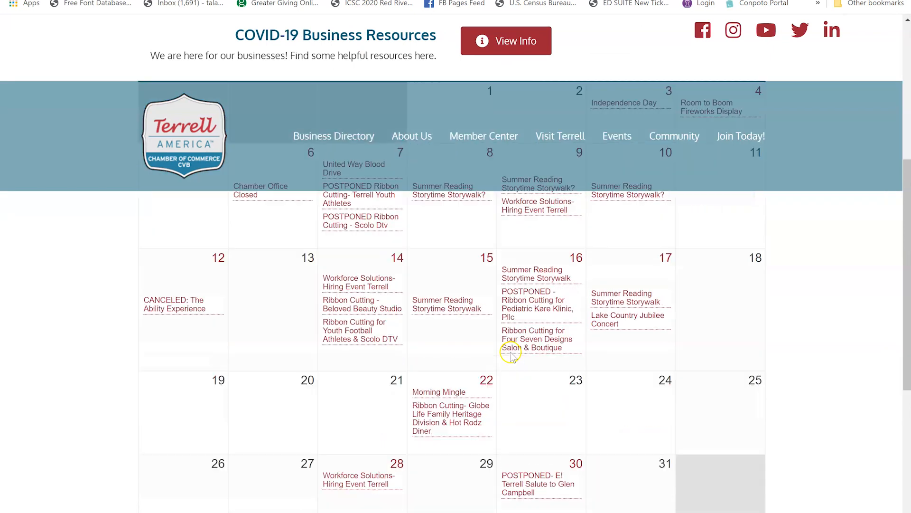
left_click(447, 392)
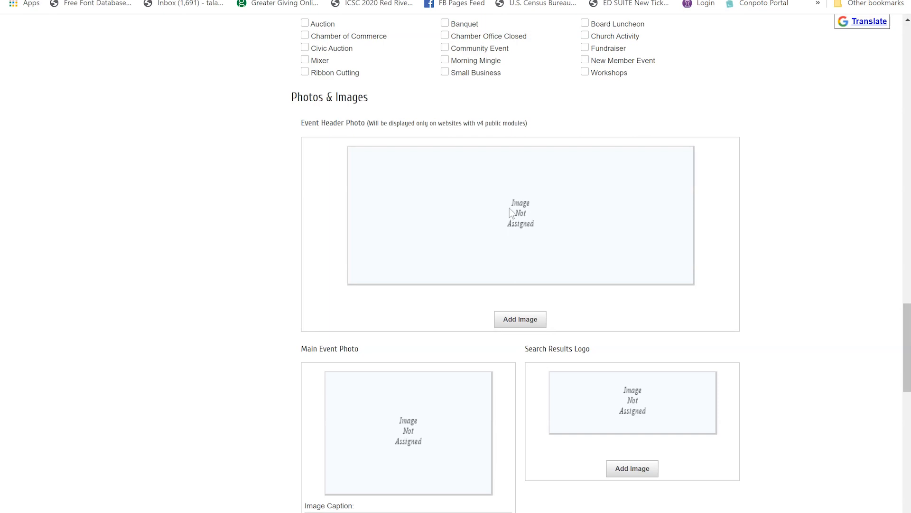
- Return to the event form and review its photo, Map Service and YouTube Video sections
scroll(509, 208, "down", 15)
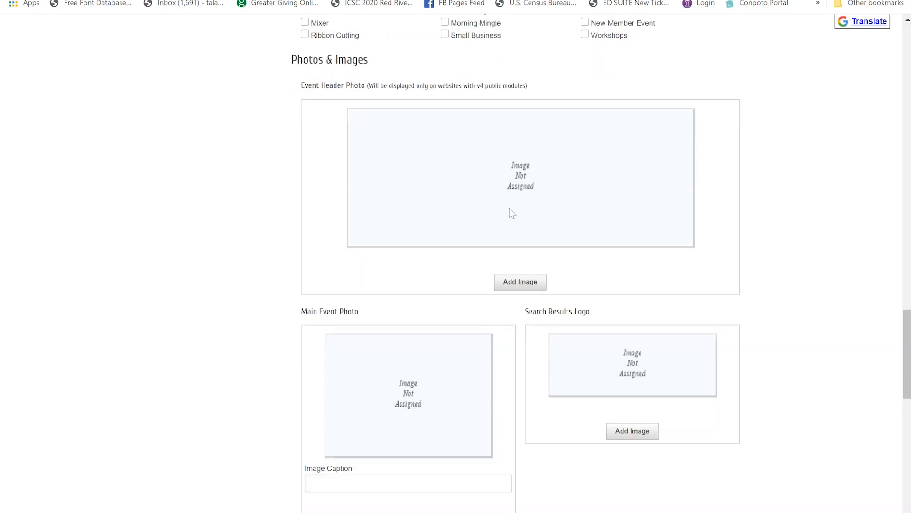
scroll(508, 207, "down", 3)
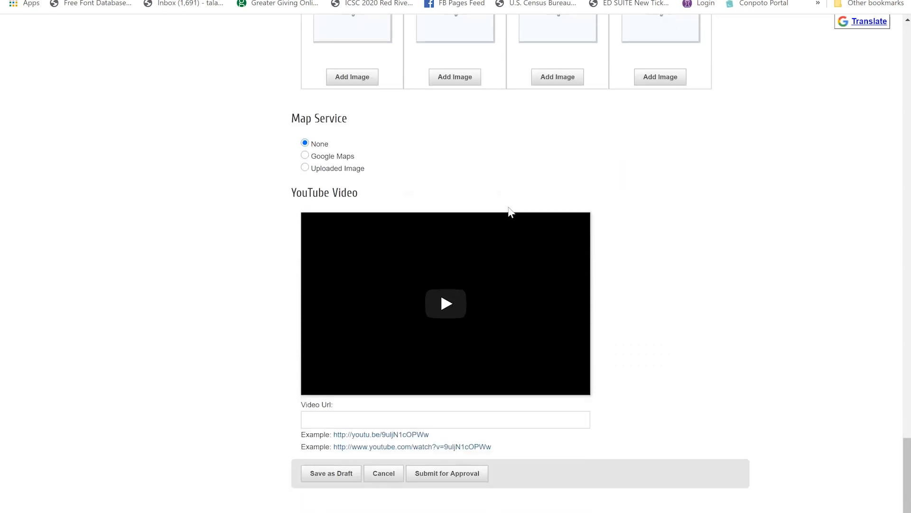
scroll(554, 197, "up", 8)
scroll(571, 209, "up", 8)
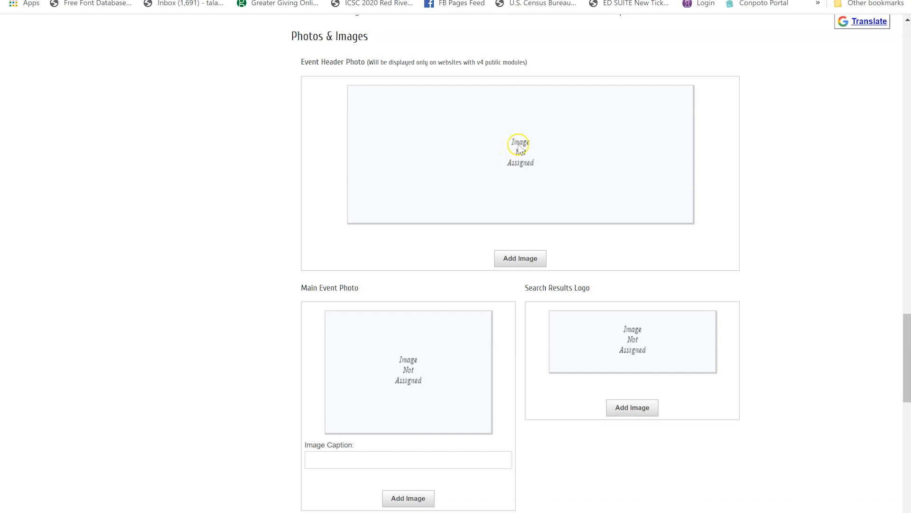
scroll(518, 147, "down", 12)
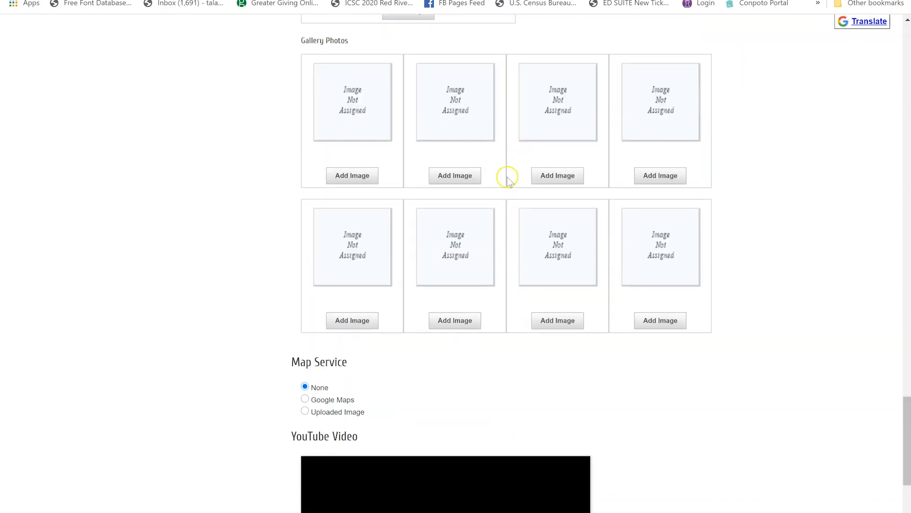
scroll(505, 183, "down", 2)
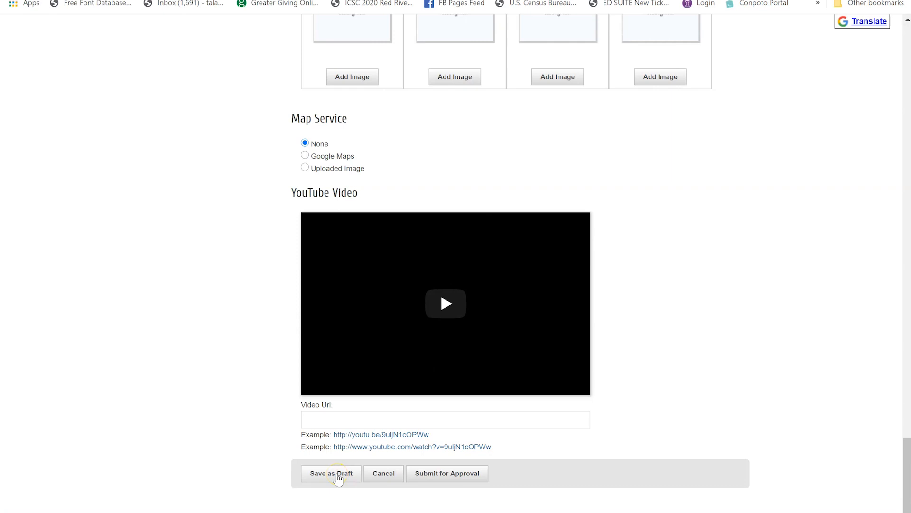
- Set the event's map service to Google Maps, enter the venue's street address, city, state and postal code, and check the location on the map
left_click(306, 158)
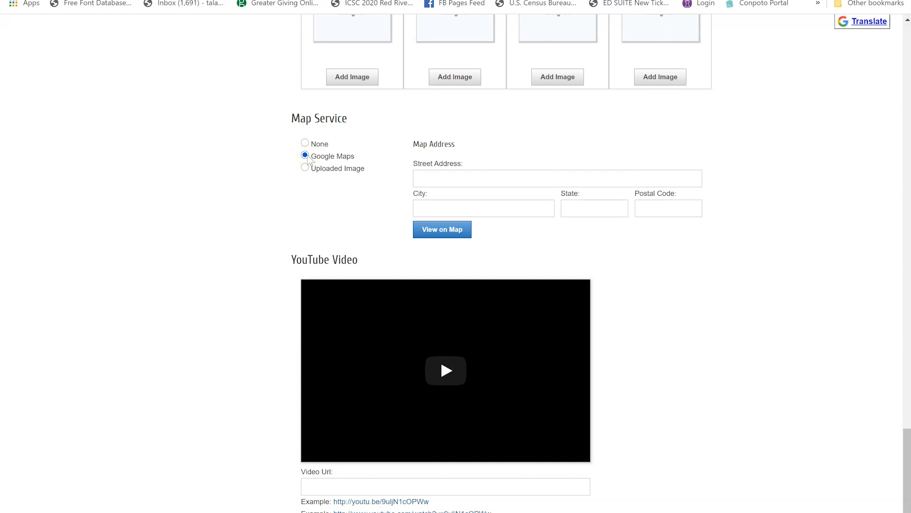
left_click(433, 178)
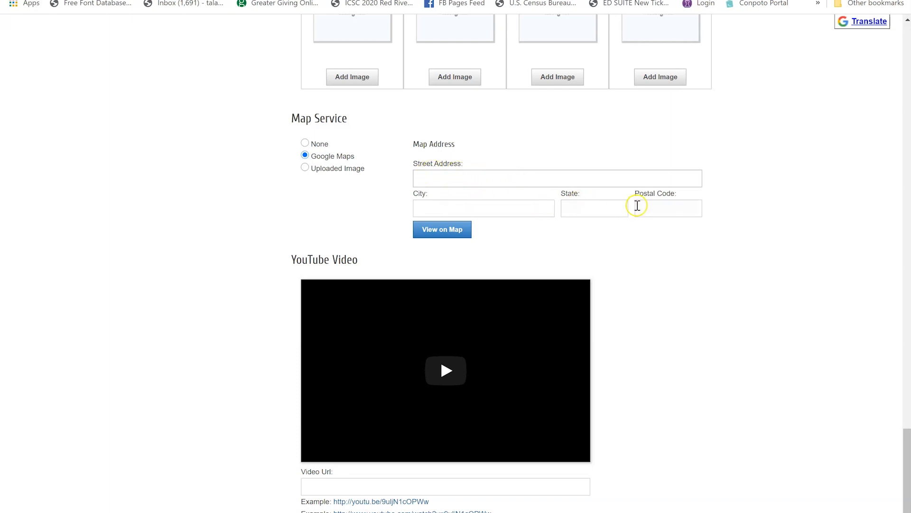
type("1314 W. Moore Ave")
key("Tab")
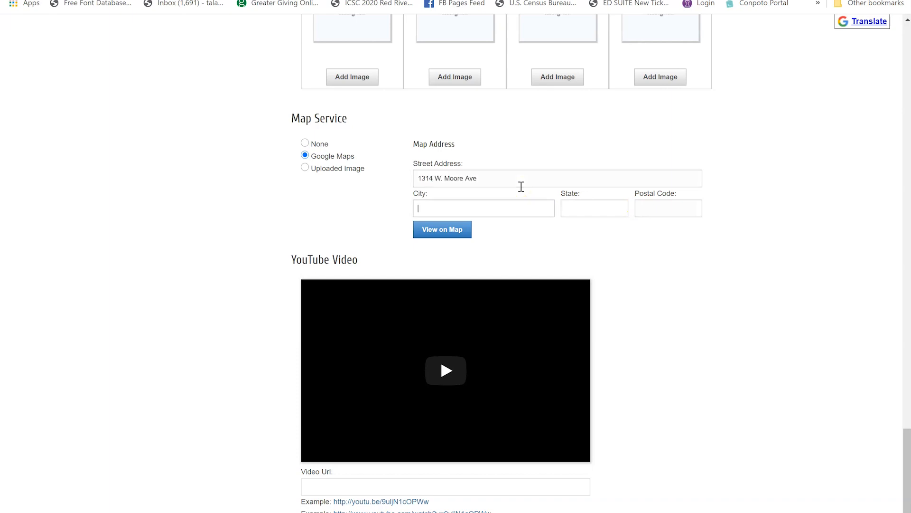
type("Terrell")
key("Tab")
type("TX")
key("Tab")
type("75160")
left_click(454, 235)
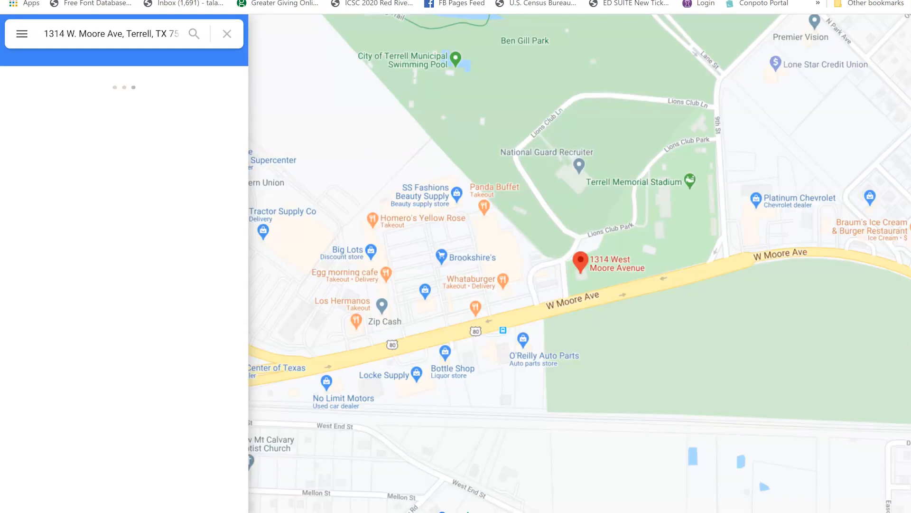
left_click(204, 0)
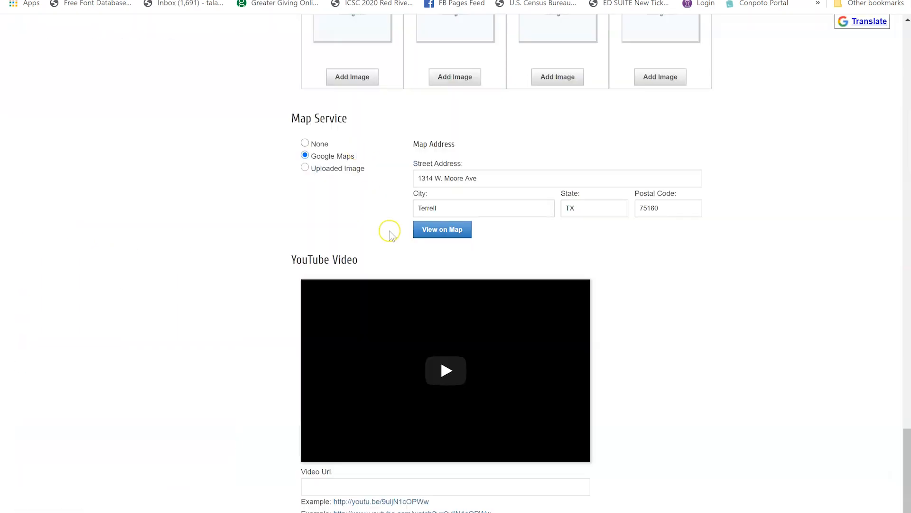
- Look over the YouTube Video Url field, leave it empty, and try to save the event as a draft
scroll(390, 232, "down", 1)
scroll(390, 233, "down", 1)
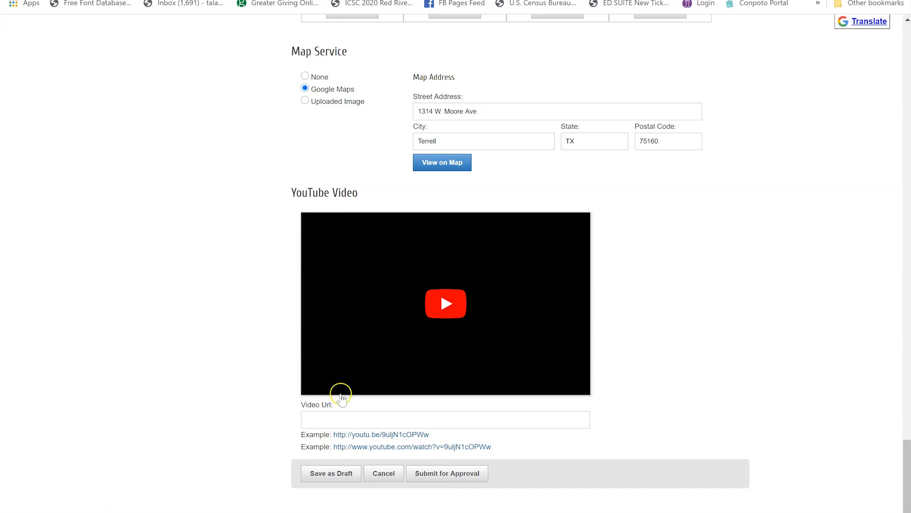
left_click(326, 417)
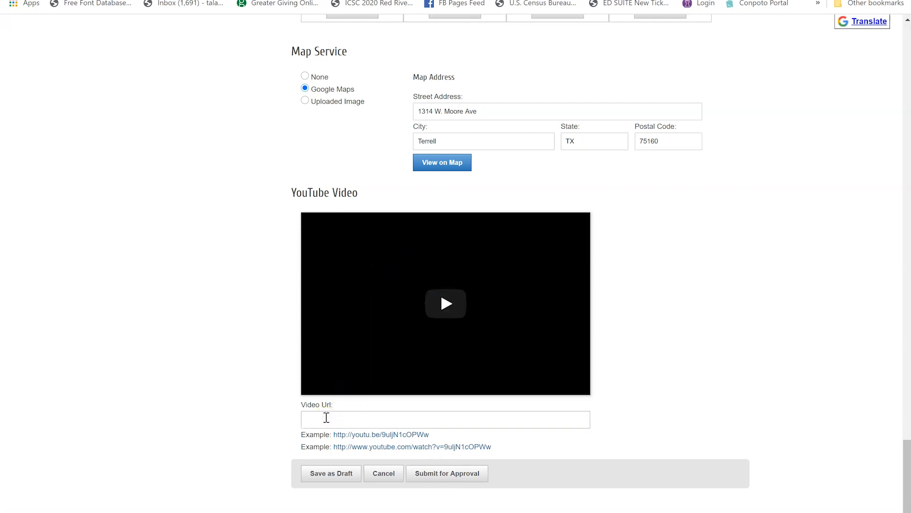
left_click(428, 476)
left_click(334, 472)
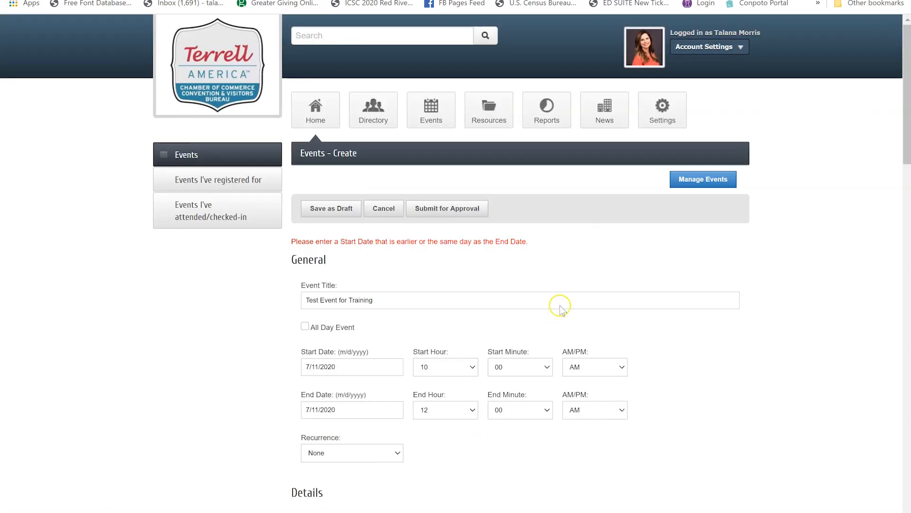
- Set the event's end time to PM and save the event as a draft
scroll(532, 296, "down", 2)
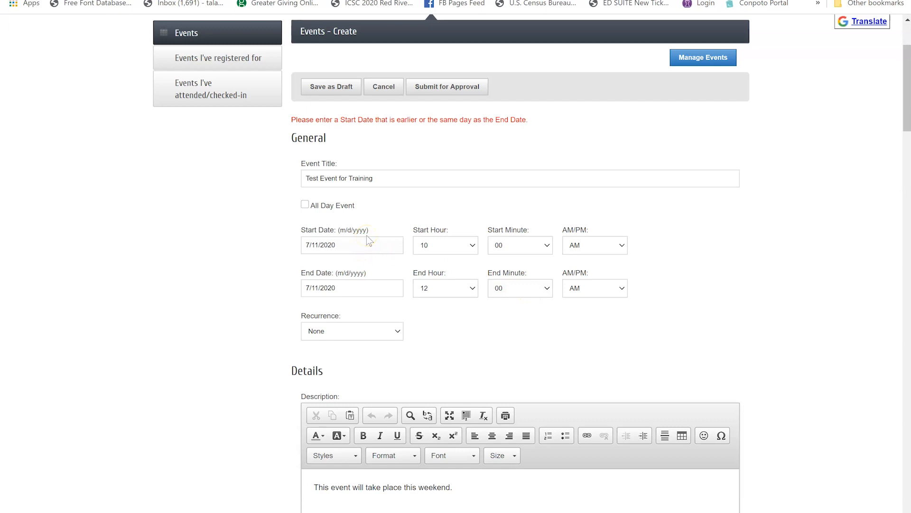
left_click_drag(296, 120, 533, 118)
left_click(596, 287)
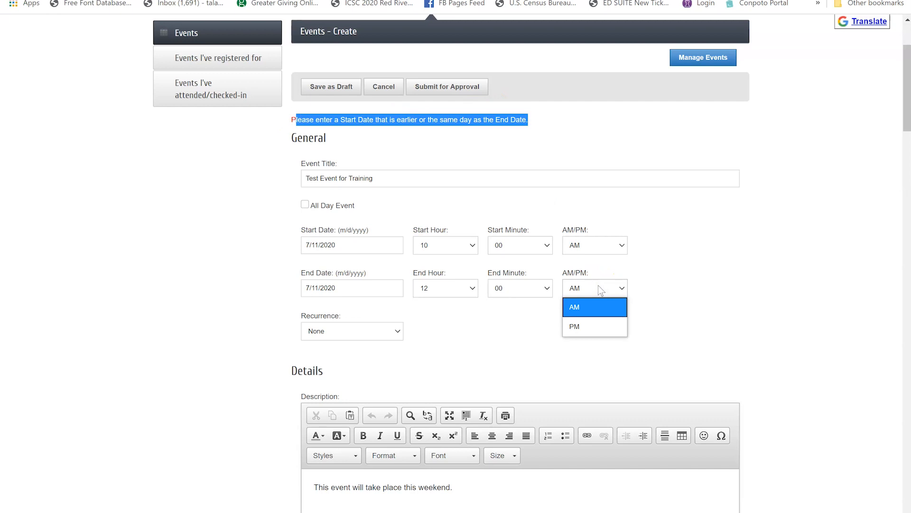
left_click(586, 328)
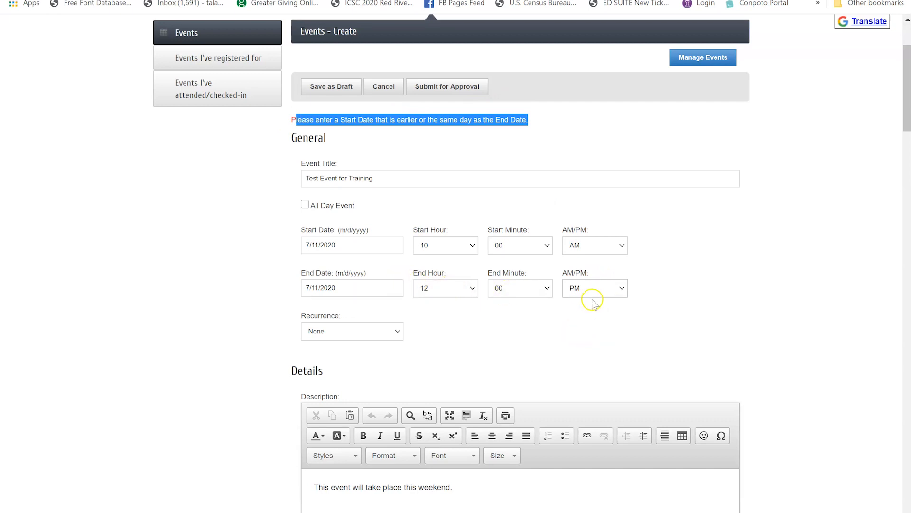
left_click(327, 88)
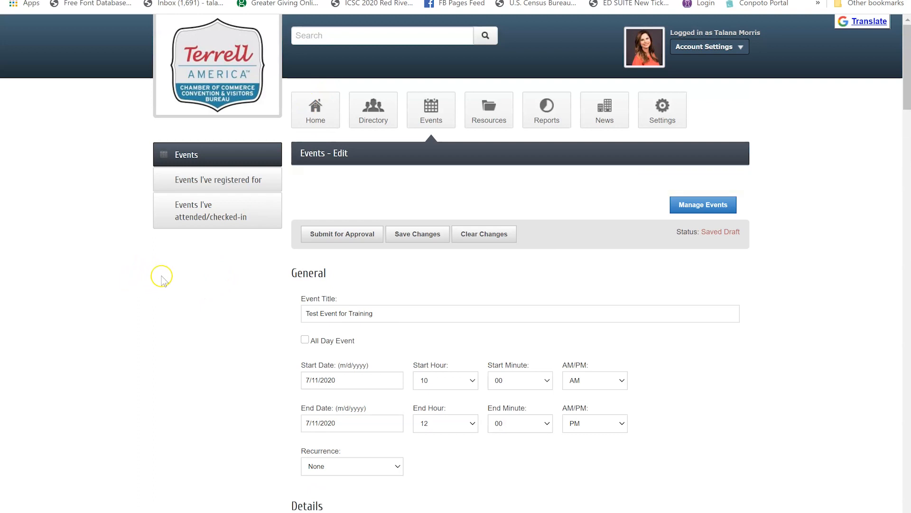
- Return to the portal's home page, go to the list of managed events, and open the draft "Test Event for Training"
left_click(310, 117)
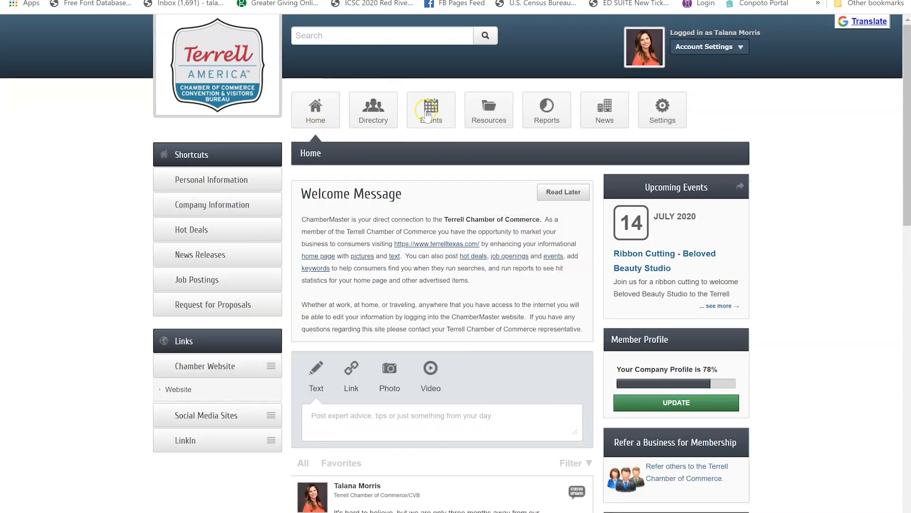
left_click(427, 115)
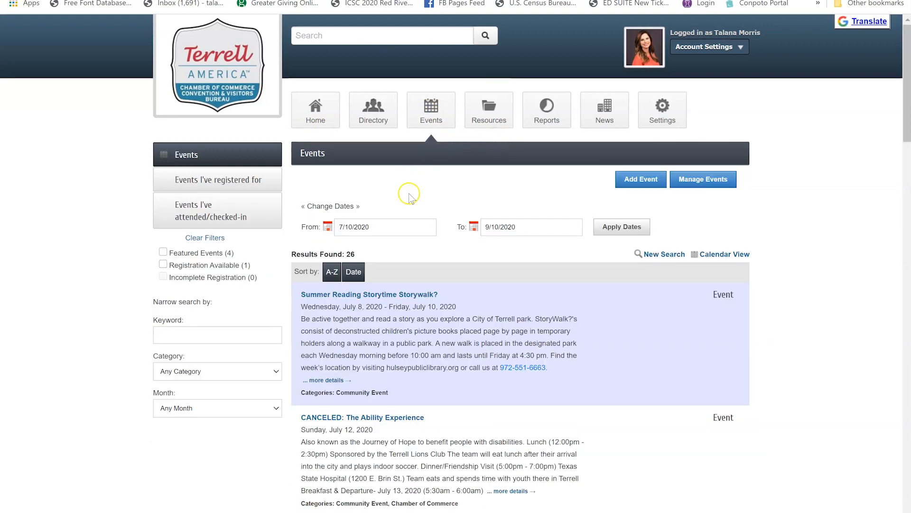
left_click(698, 178)
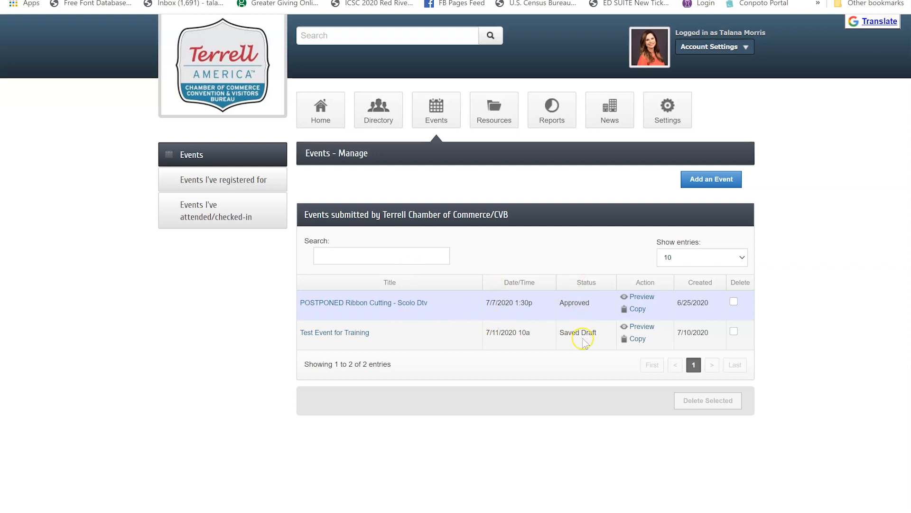
left_click(336, 332)
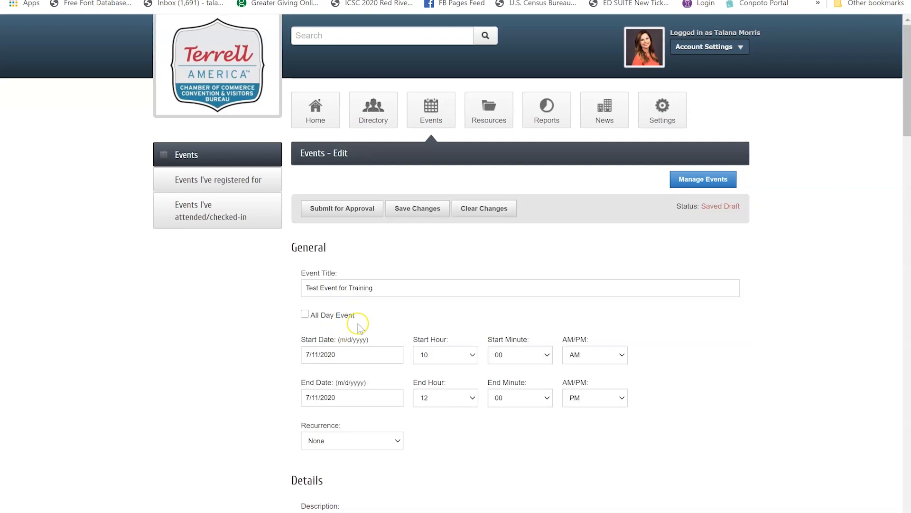
- Look over the draft's date and time settings, description, detail fields and photo sections
scroll(359, 325, "down", 20)
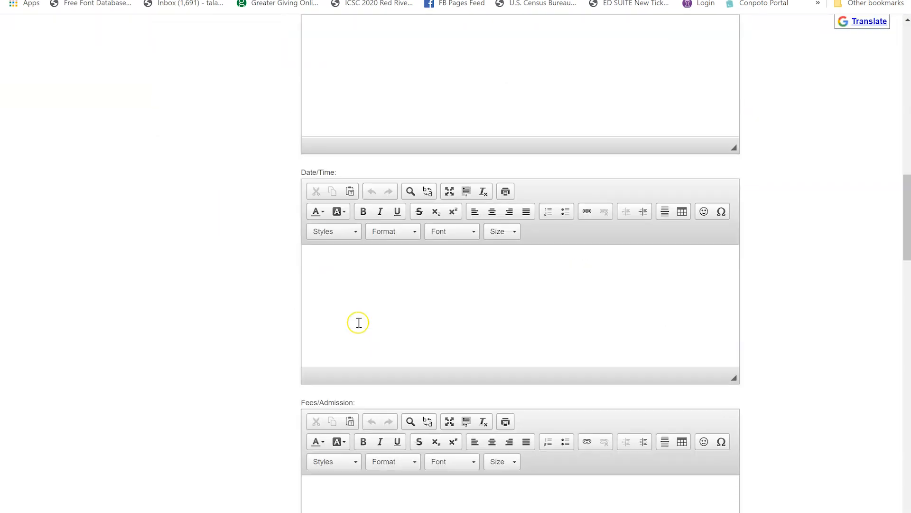
scroll(358, 323, "down", 20)
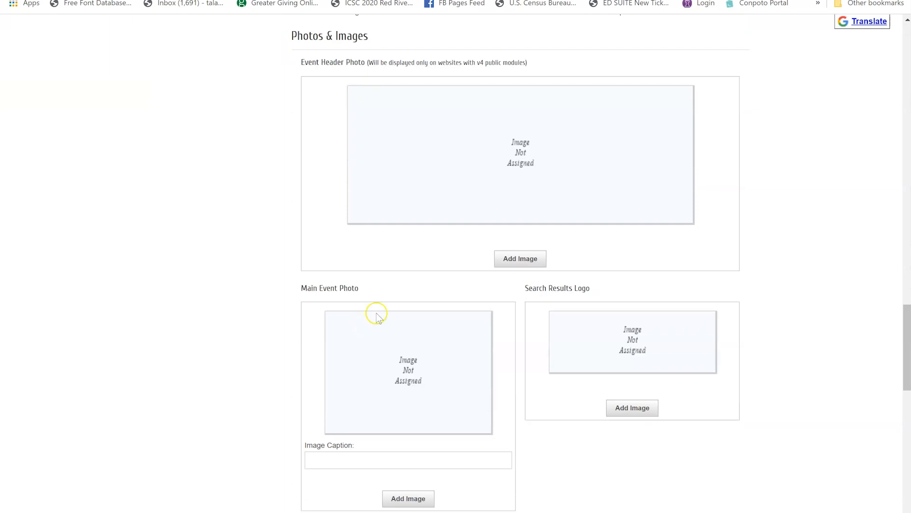
scroll(414, 296, "up", 20)
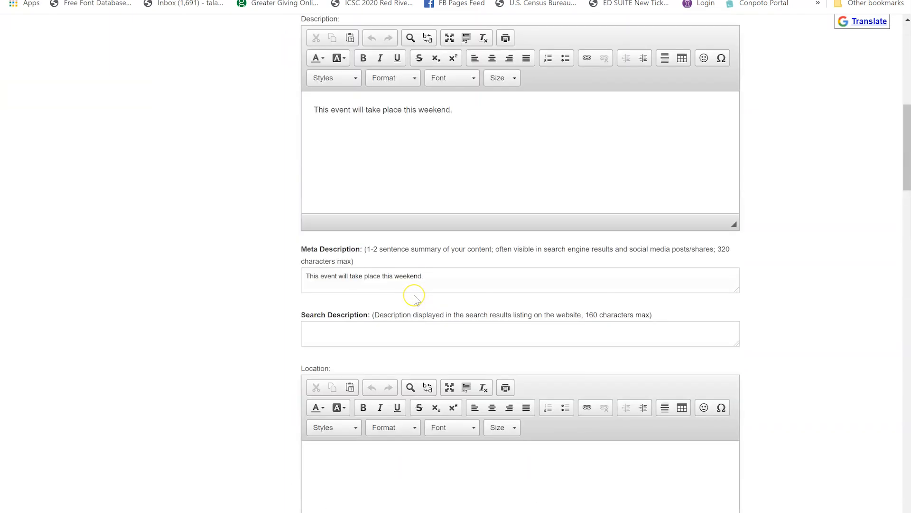
scroll(415, 300, "up", 6)
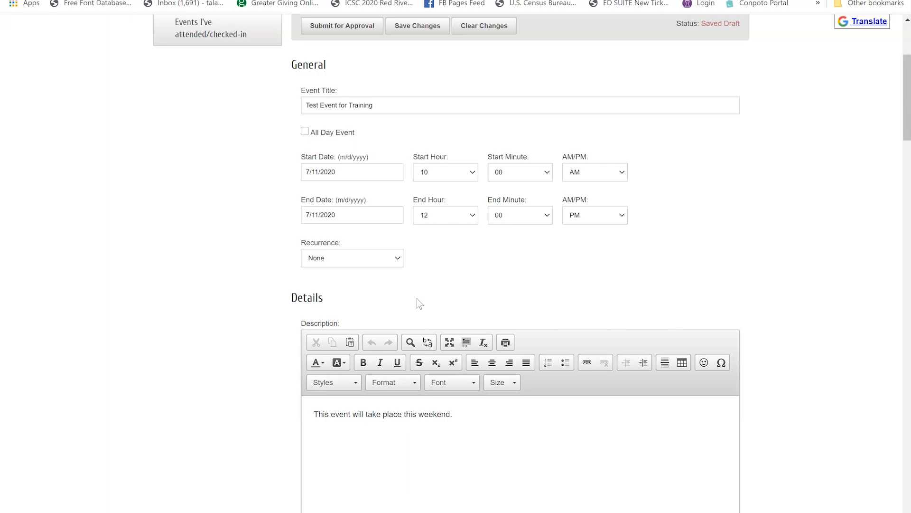
scroll(387, 420, "down", 1)
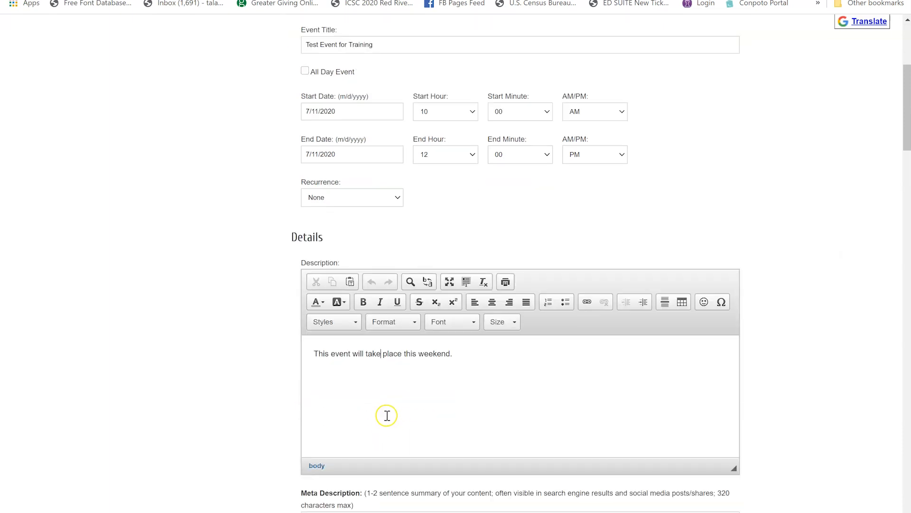
left_click(381, 355)
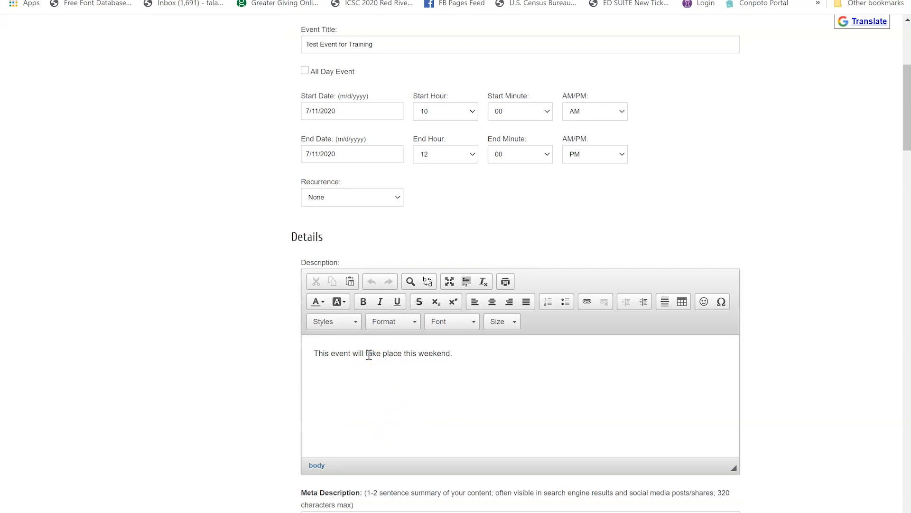
- Check the draft's remaining photo, map and video sections and submit the event for approval
scroll(368, 355, "down", 15)
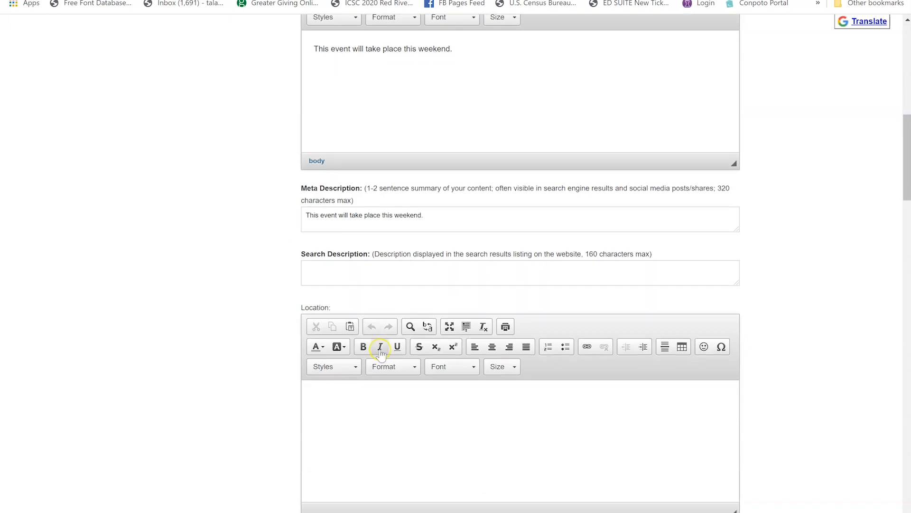
scroll(383, 349, "down", 6)
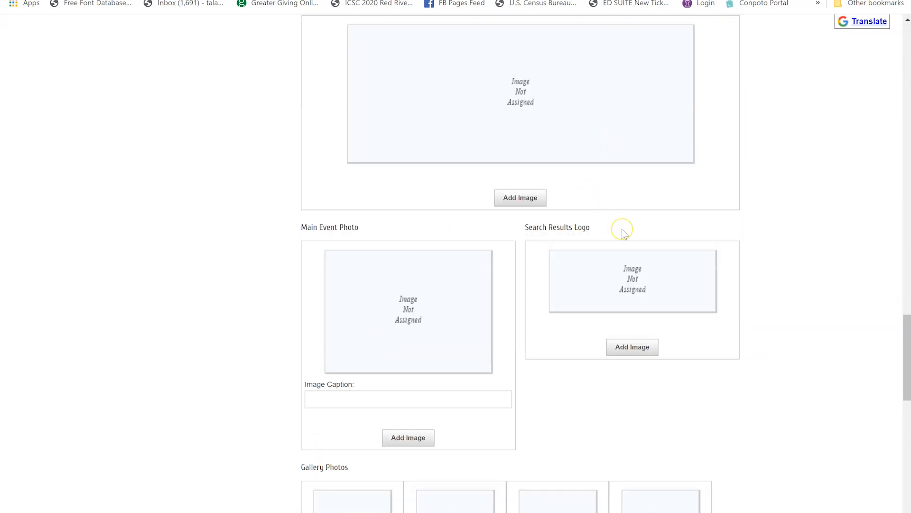
scroll(621, 229, "down", 15)
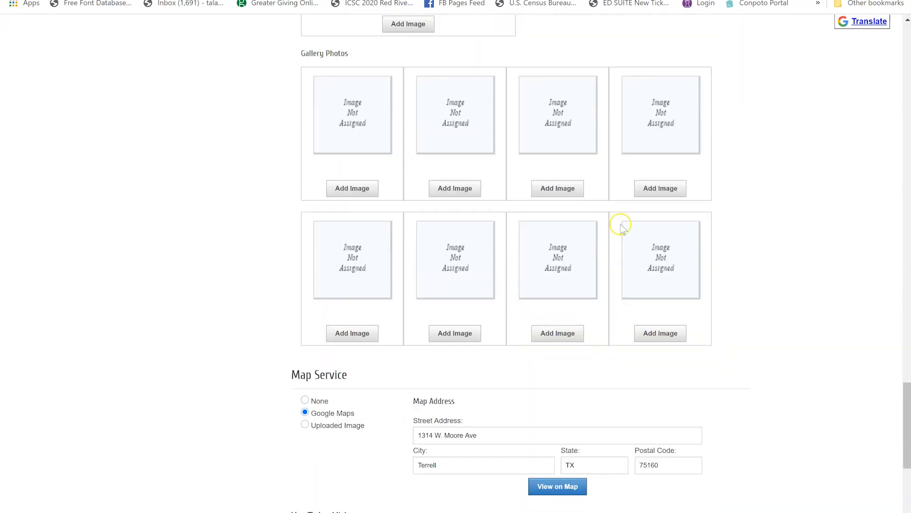
scroll(574, 168, "down", 2)
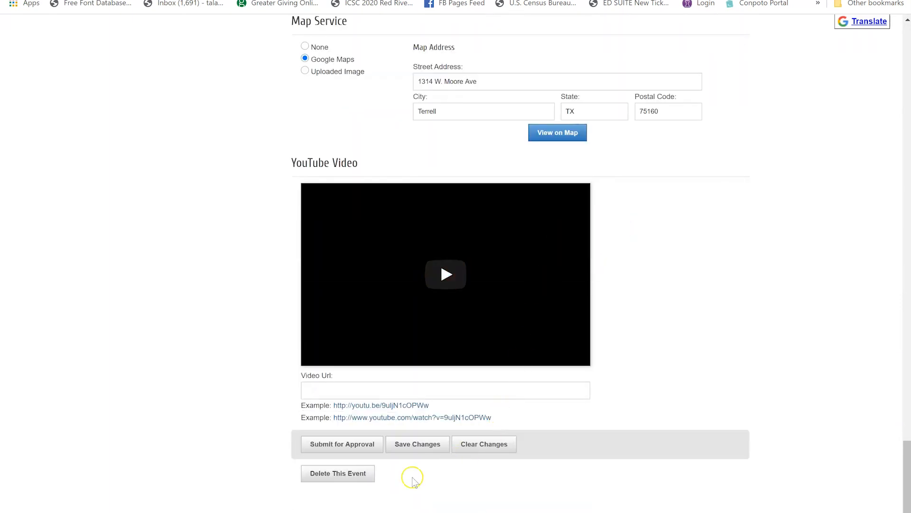
left_click(360, 445)
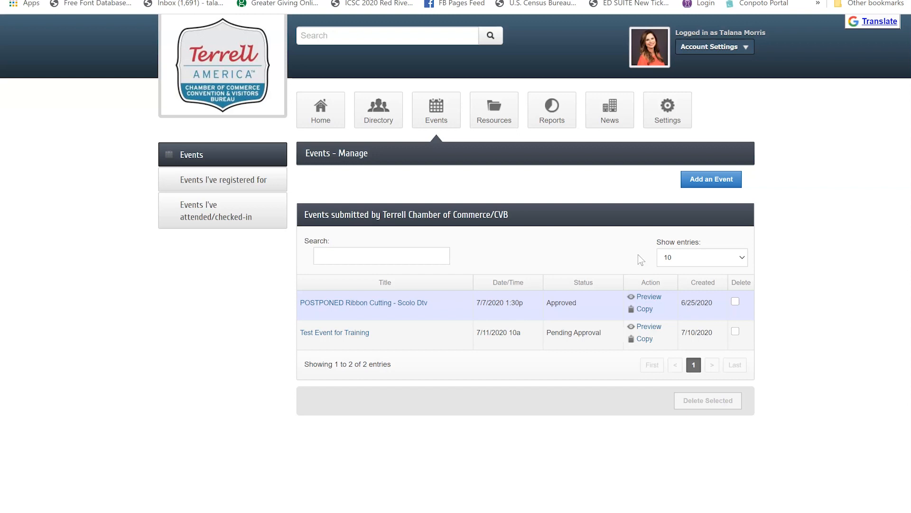
- Start creating another event and place the cursor in its empty Event Title field
left_click(696, 180)
left_click(363, 288)
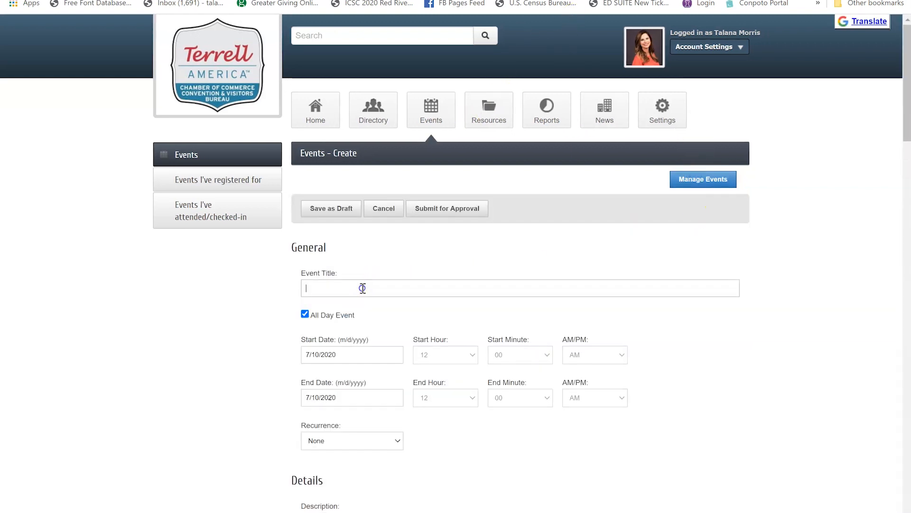